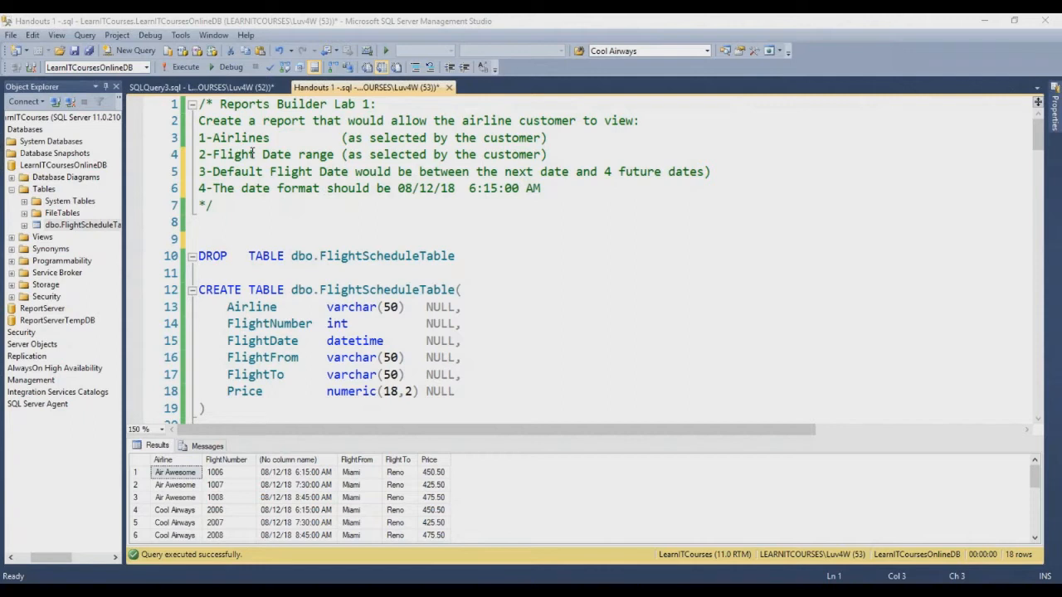
Step: Run the script's DROP TABLE and CREATE TABLE statements to rebuild dbo.FlightScheduleTable
double_click(249, 172)
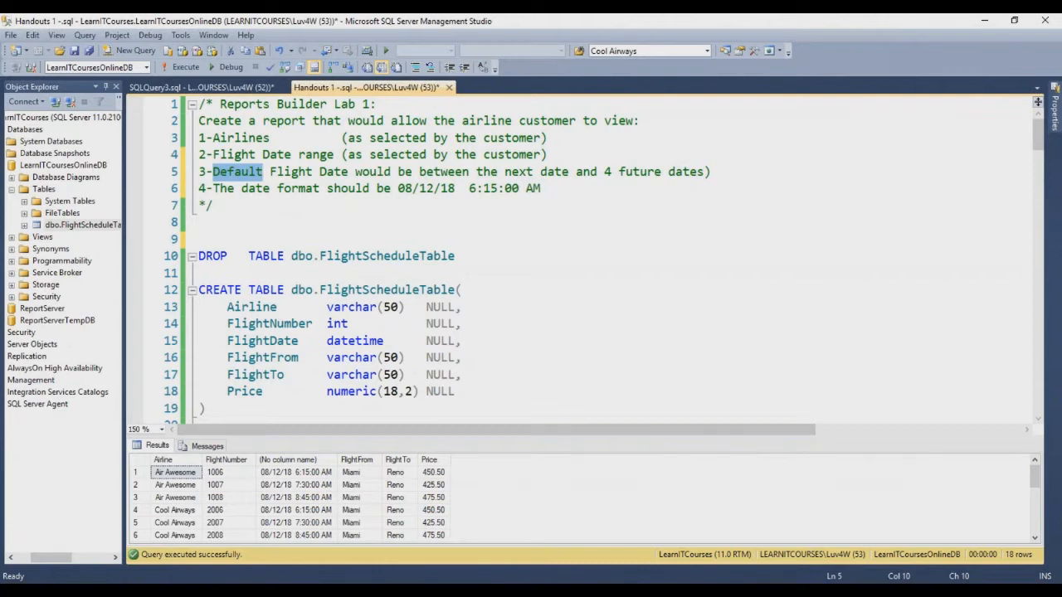
left_click(526, 171)
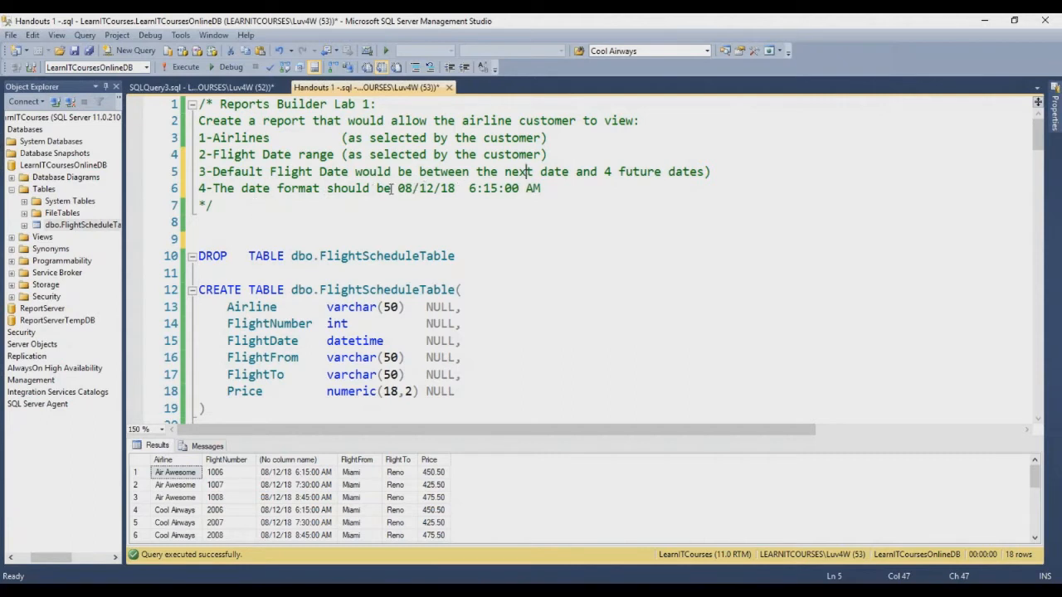
left_click_drag(399, 188, 541, 188)
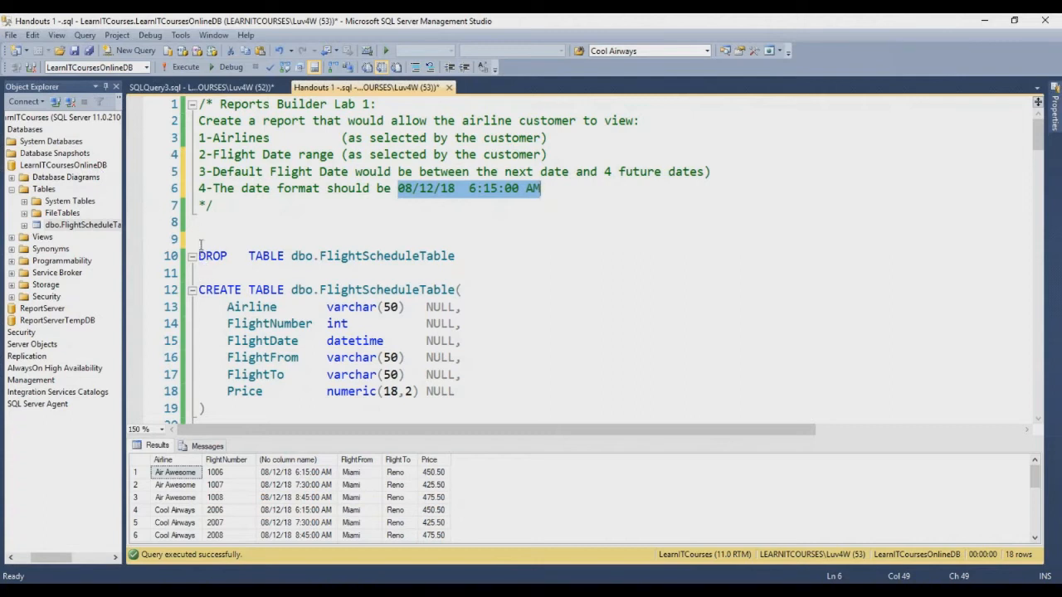
left_click_drag(199, 244, 224, 404)
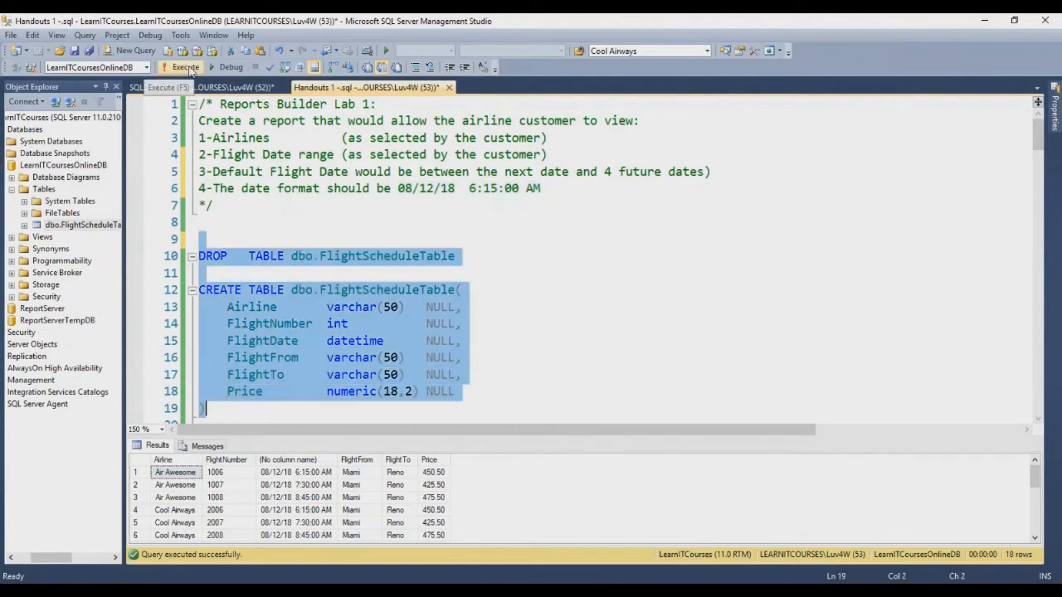
left_click(188, 68)
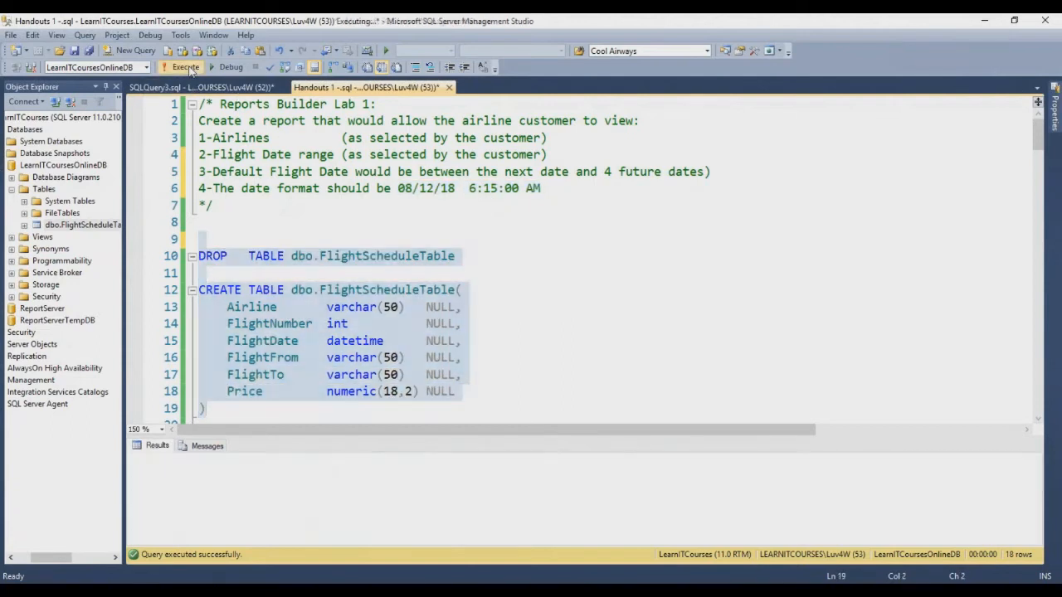
Step: Run the whole block of INSERT statements to fill FlightScheduleTable with the flight rows
left_click(526, 379)
key("Down")
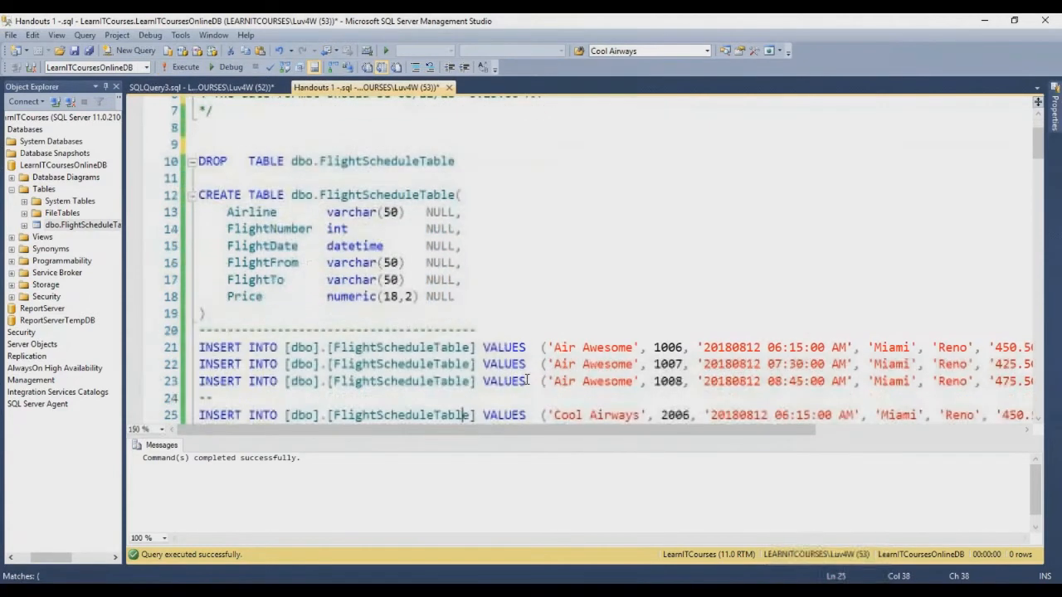
scroll(526, 379, "down", 2)
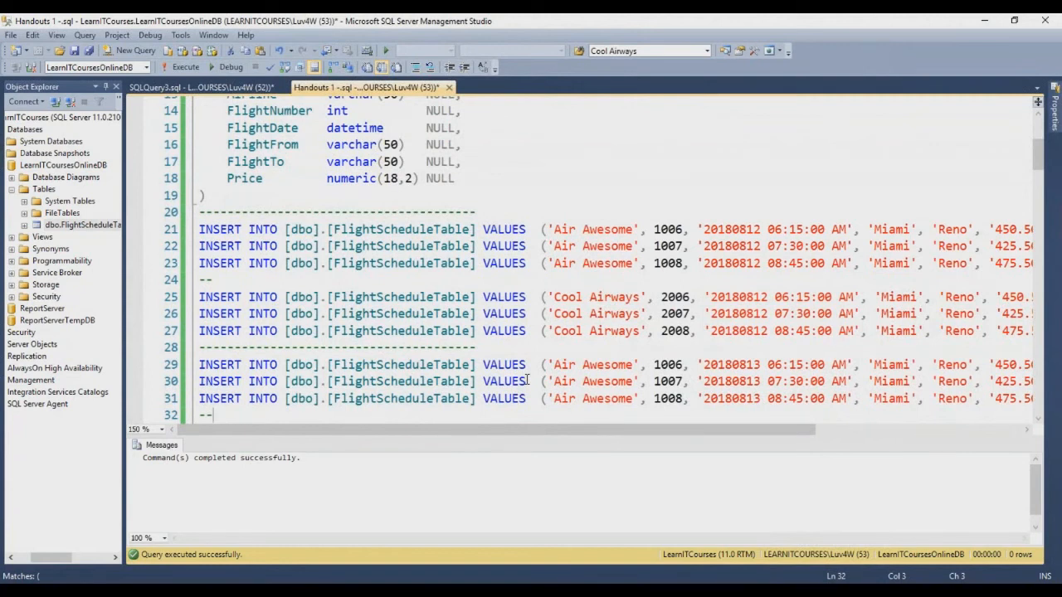
key("Down")
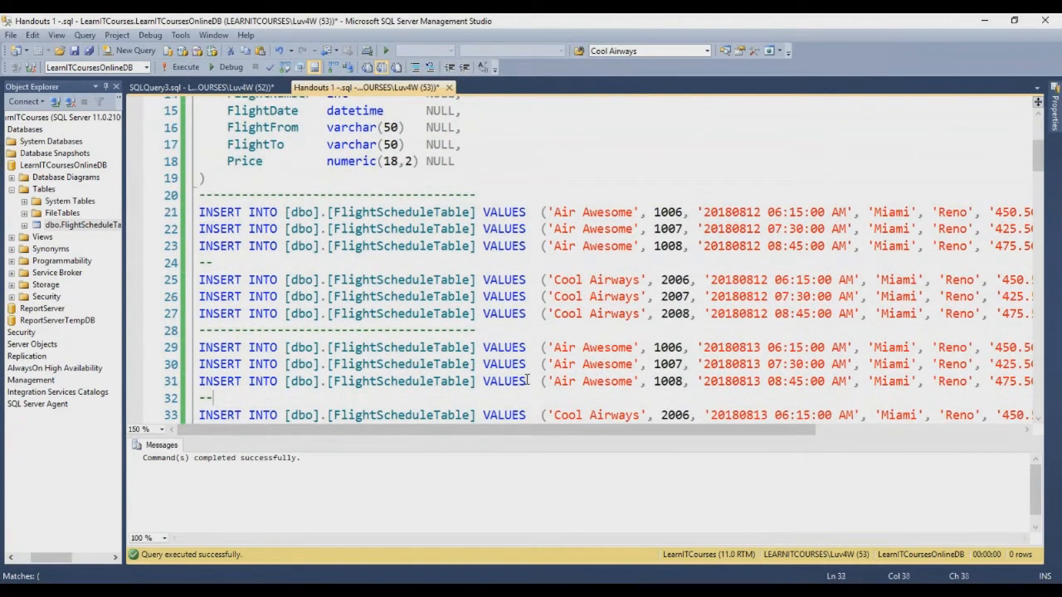
key("Up")
key("Up")
key("Up")
key("Up")
key("Up")
key("Up")
key("Up")
key("Up")
key("Up")
key("Up")
key("Up")
key("Up")
key("Up")
key("Home")
key("shift+Down")
key("shift+Down")
key("shift+Down")
key("shift+Down")
key("shift+Down")
key("shift+Down")
key("shift+Down")
key("shift+Down")
key("shift+Down")
key("shift+Down")
key("shift+Down")
key("shift+Down")
key("shift+Down")
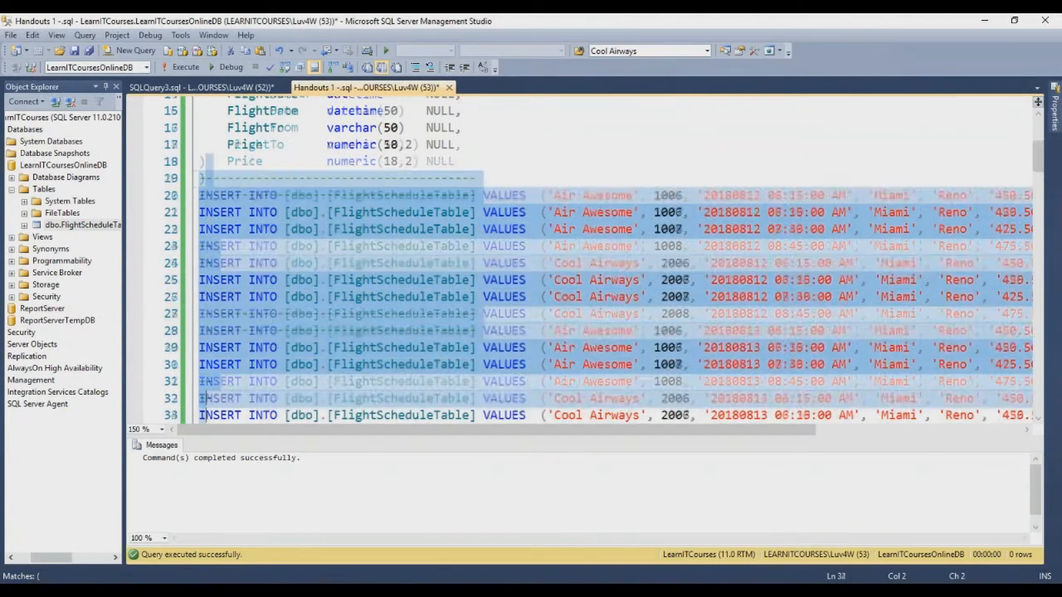
key("shift+Down")
key("shift+Down")
key("shift+Down")
key("shift+Down")
key("shift+Down")
key("shift+Down")
key("shift+Down")
key("shift+Down")
key("shift+Down")
key("shift+Down")
key("shift+Down")
key("shift+Down")
key("shift+Down")
key("shift+Down")
key("shift+Down")
key("shift+Down")
key("shift+Down")
key("shift+Down")
key("shift+Down")
key("shift+Down")
key("shift+Down")
key("shift+Down")
key("shift+Down")
key("shift+Down")
key("shift+Down")
key("shift+Down")
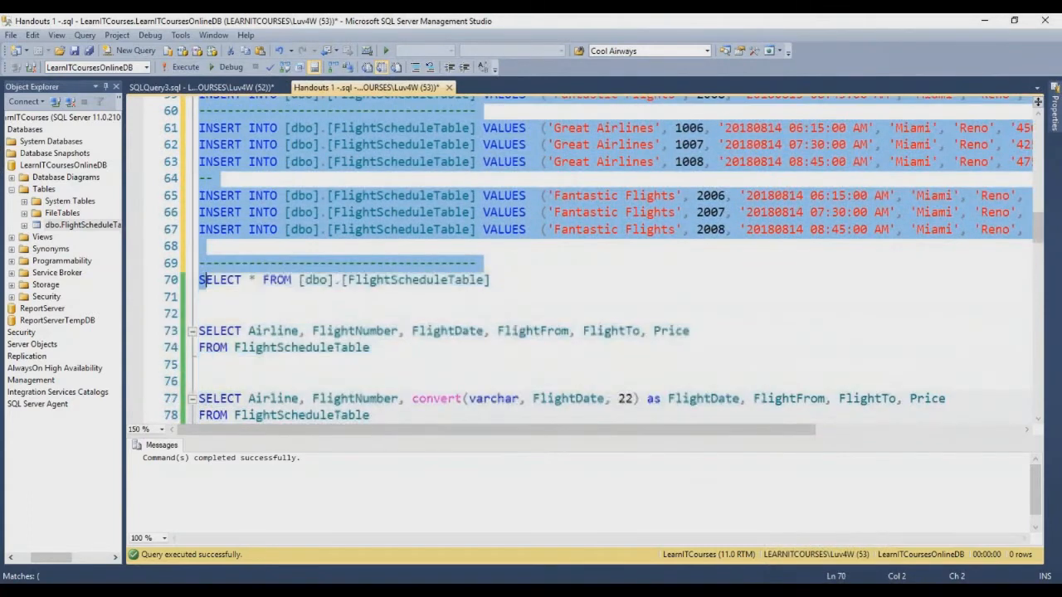
key("shift+Up")
key("shift+Up")
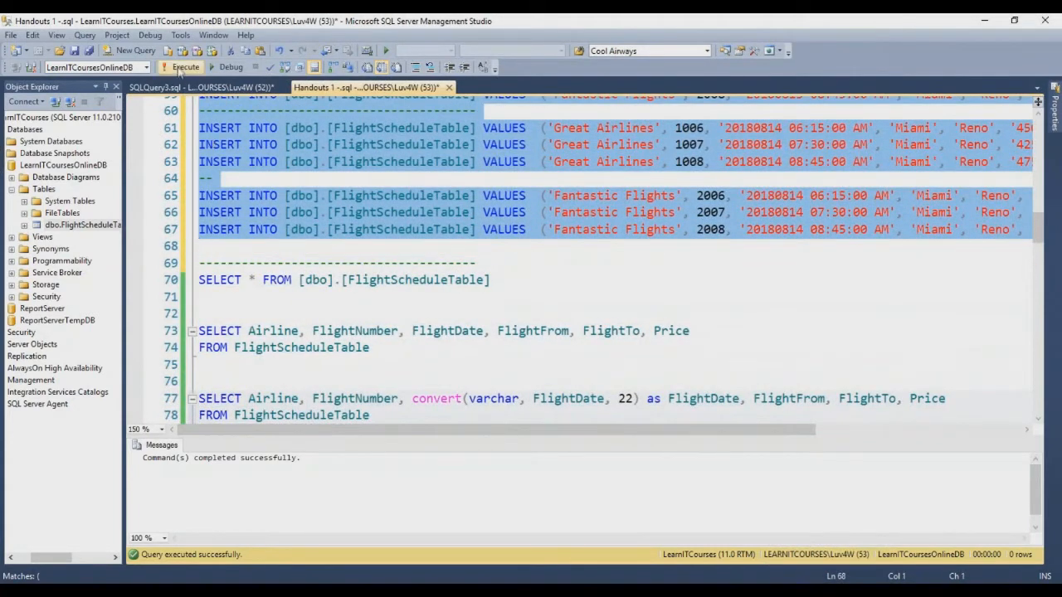
left_click(180, 69)
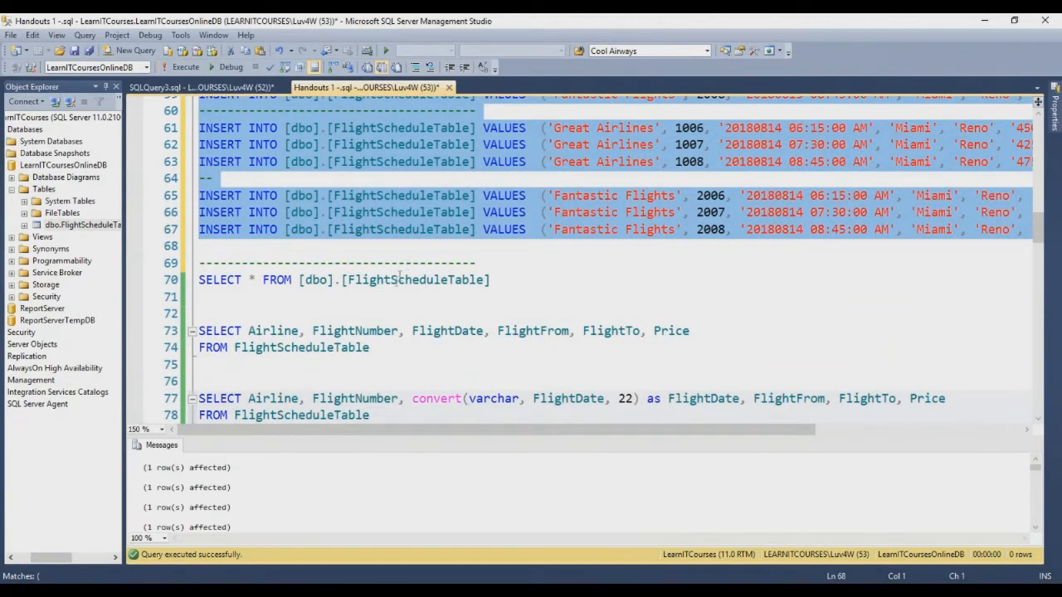
Step: Run the SELECT * query on FlightScheduleTable to list all inserted rows
left_click(400, 280)
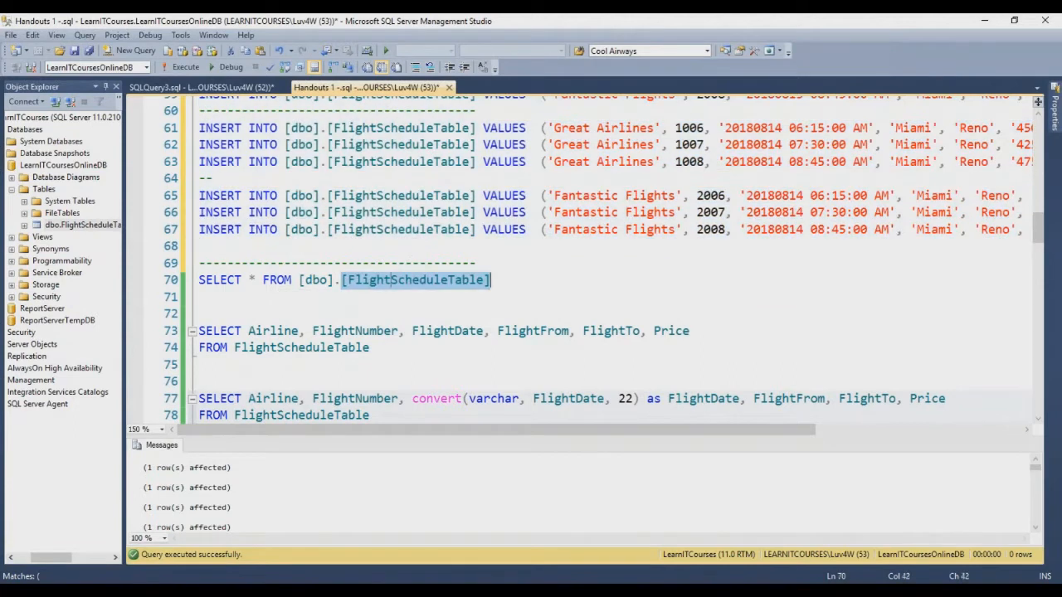
left_click(179, 286)
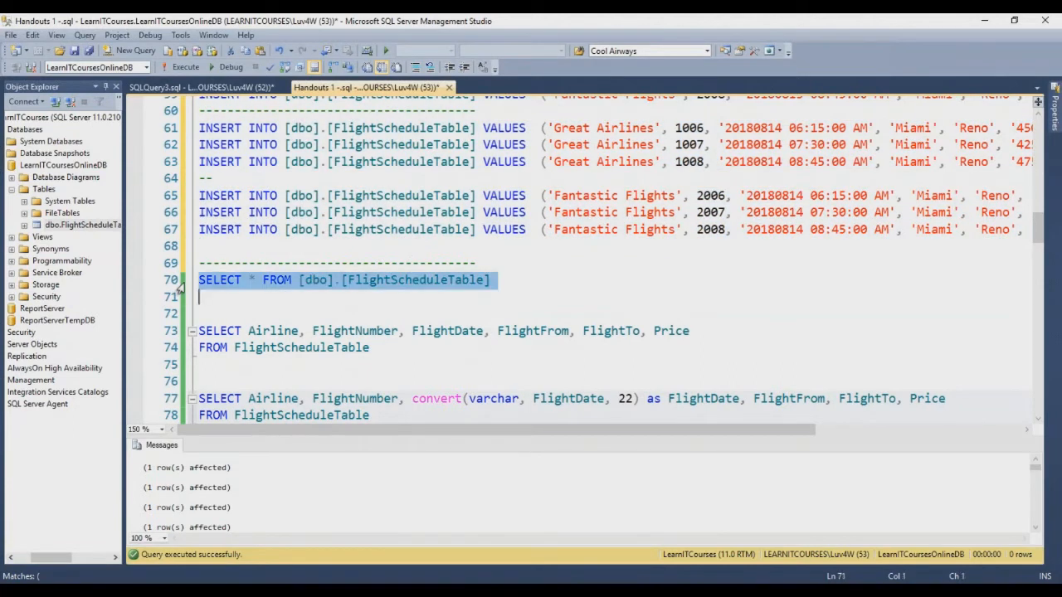
left_click(177, 68)
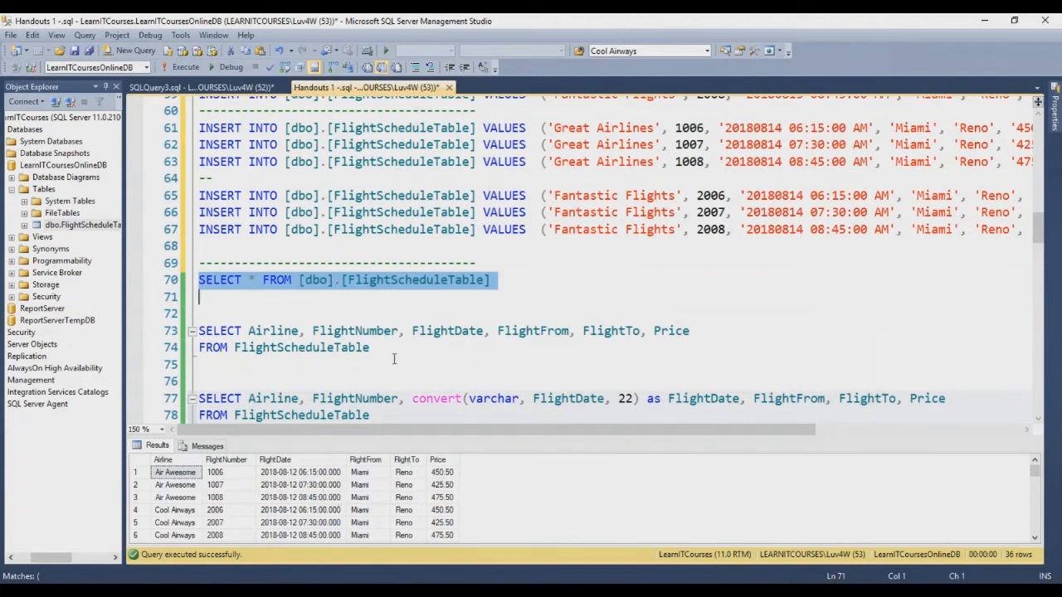
Step: Run the query that lists Airline, FlightNumber, FlightDate, FlightFrom, FlightTo and Price without conversion, and check the FlightDate format
left_click_drag(370, 348, 199, 331)
left_click(183, 67)
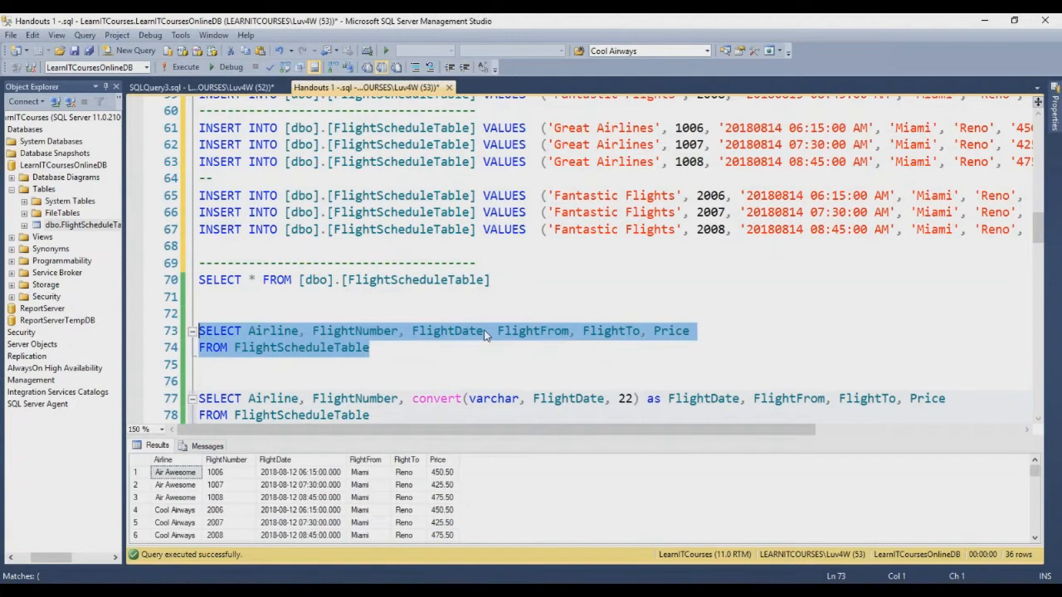
left_click_drag(294, 475, 299, 526)
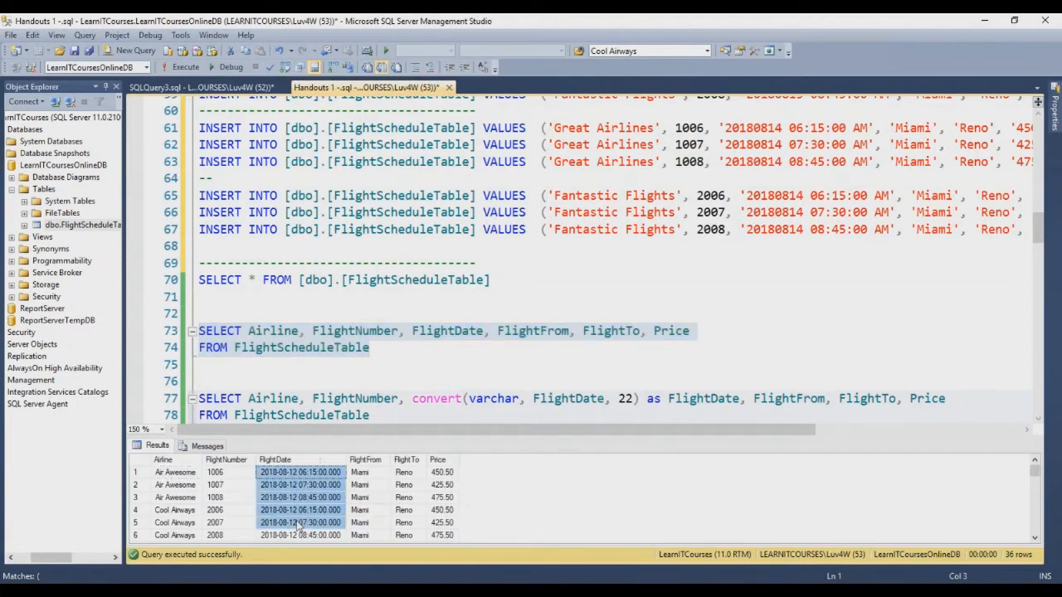
Step: Run the query converting FlightDate to varchar in styles 0 through 127 and find the column matching the required date format
left_click(410, 355)
key("Page_Down")
key("Page_Down")
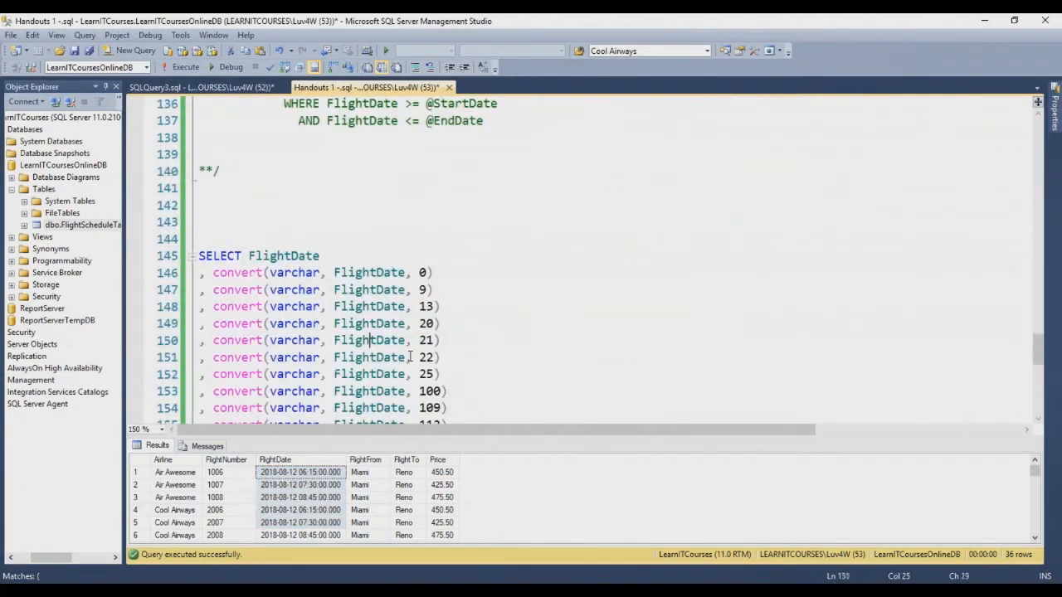
key("Down")
key("Down")
key("Down")
key("Down")
key("Down")
key("Down")
key("Down")
key("Down")
key("Down")
key("Down")
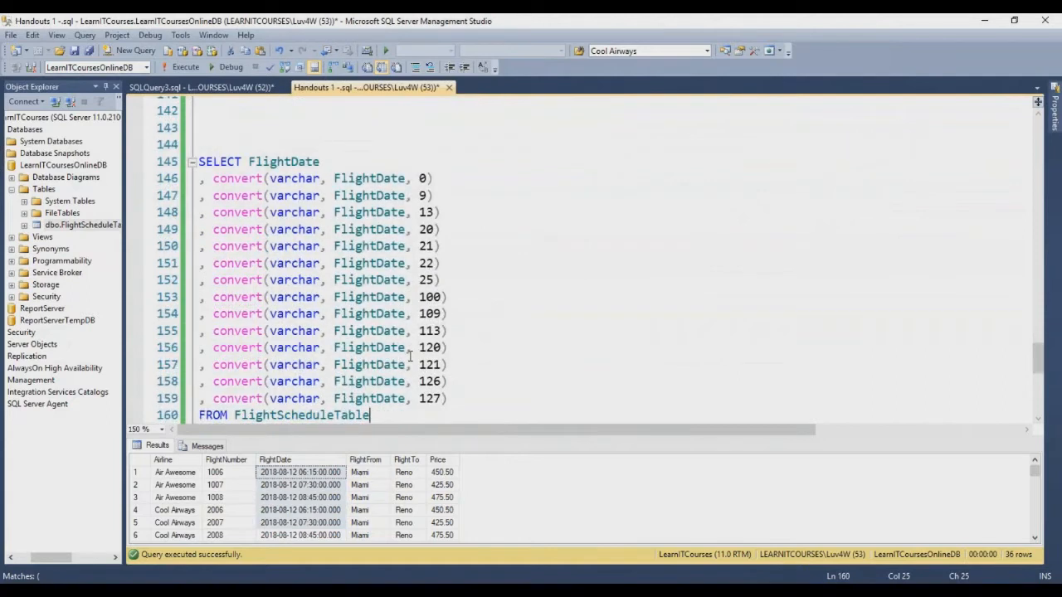
key("shift+Up")
key("shift+Up")
key("shift+Up")
key("shift+Up")
key("shift+Up")
key("shift+Up")
key("shift+Up")
key("shift+Up")
key("shift+Up")
key("shift+Up")
key("shift+Up")
key("shift+Up")
key("shift+Up")
key("shift+Up")
key("shift+Up")
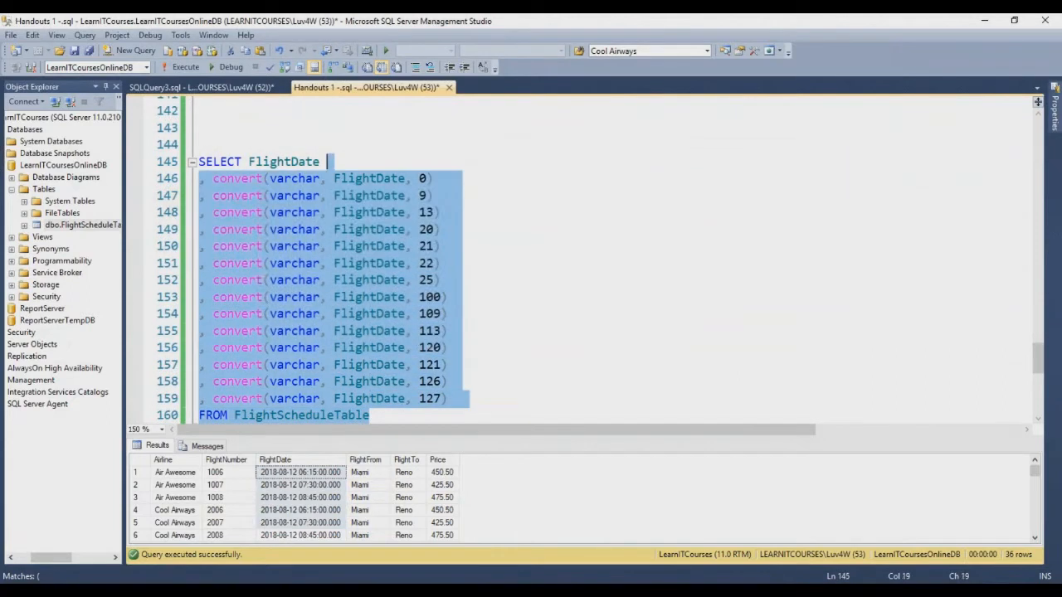
key("shift+Up")
left_click(179, 68)
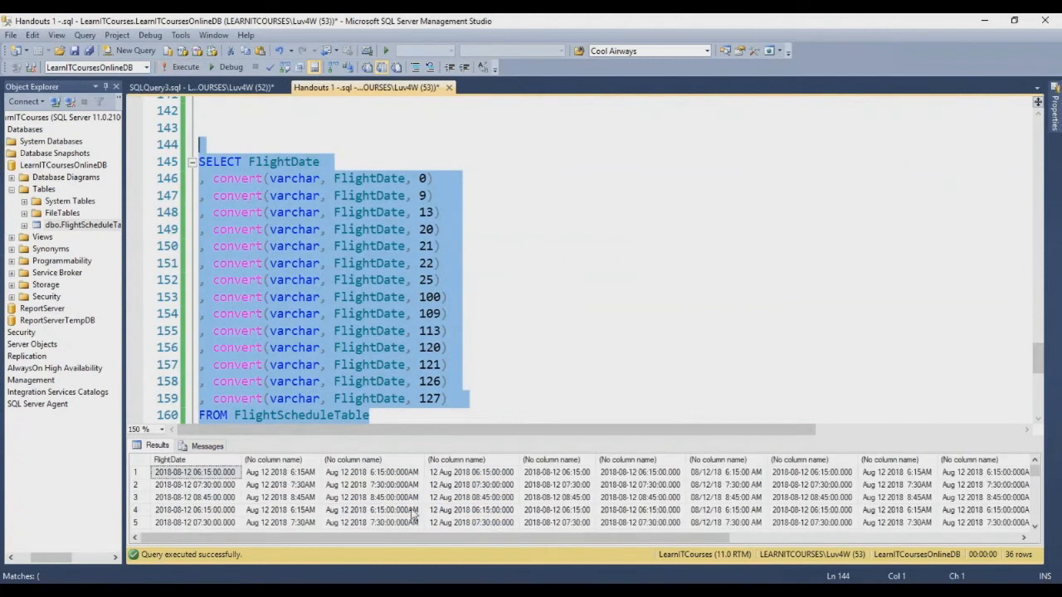
left_click(710, 473)
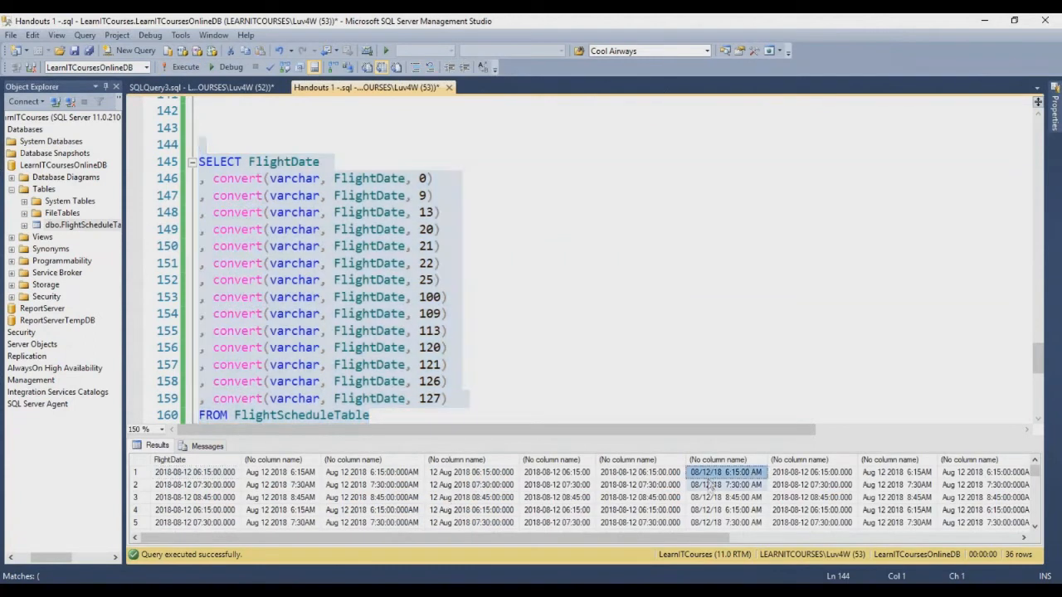
left_click_drag(709, 480, 714, 510)
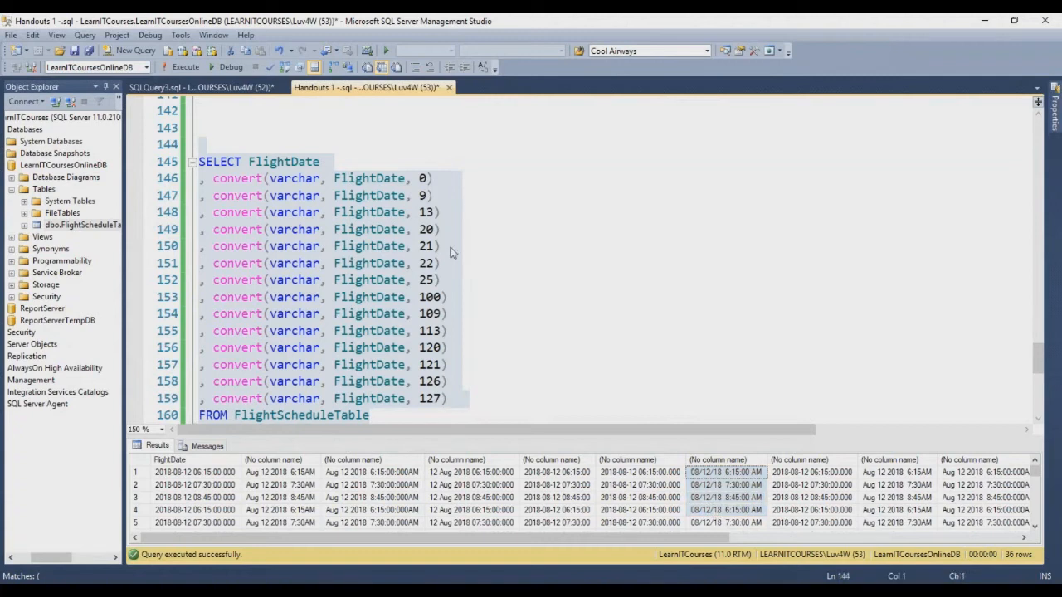
Step: Run the flight query that converts FlightDate to varchar style 22 under the FlightDate alias, and check the formatted dates
left_click(453, 249)
key("Page_Up")
key("Page_Up")
key("Page_Up")
key("Page_Up")
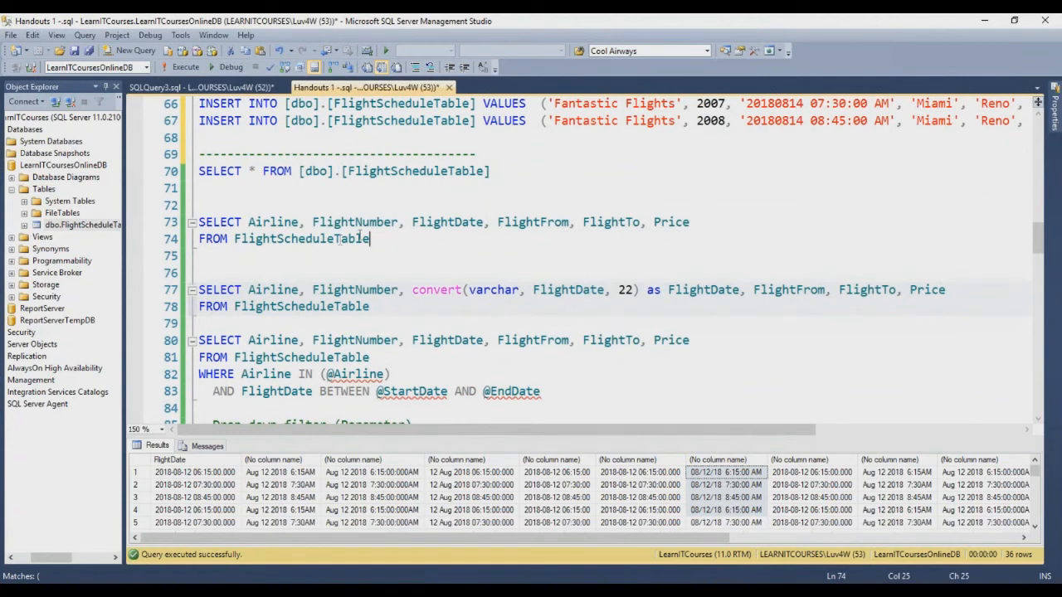
left_click(461, 224)
left_click_drag(412, 290, 639, 289)
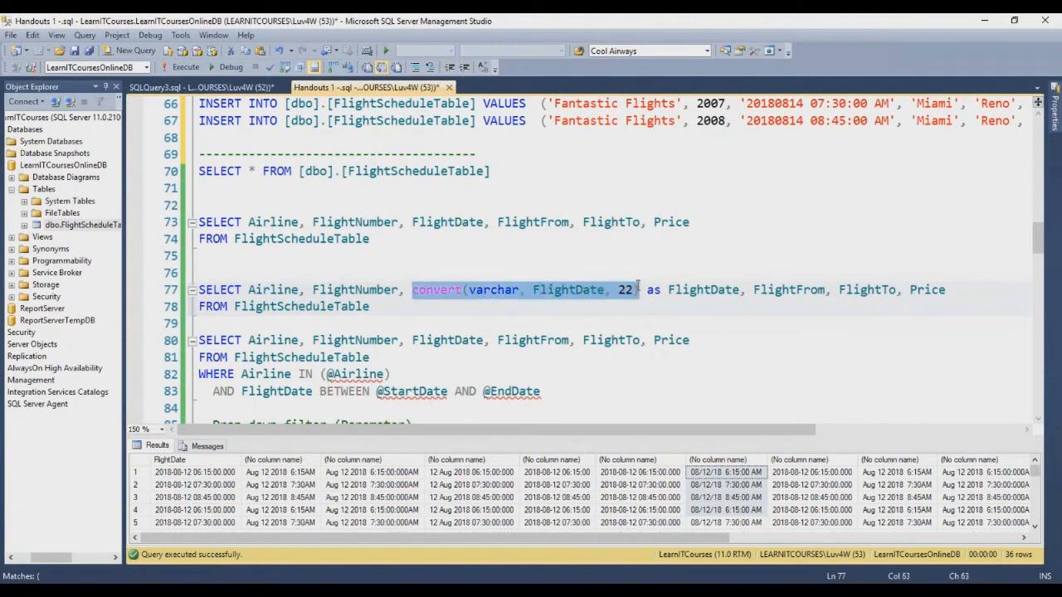
double_click(703, 290)
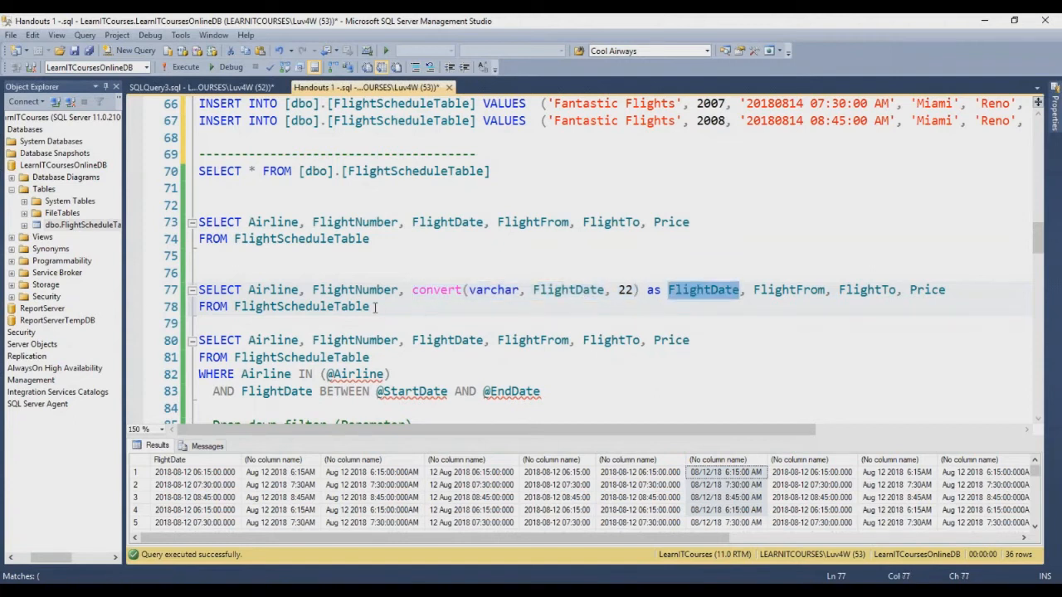
left_click_drag(375, 307, 199, 290)
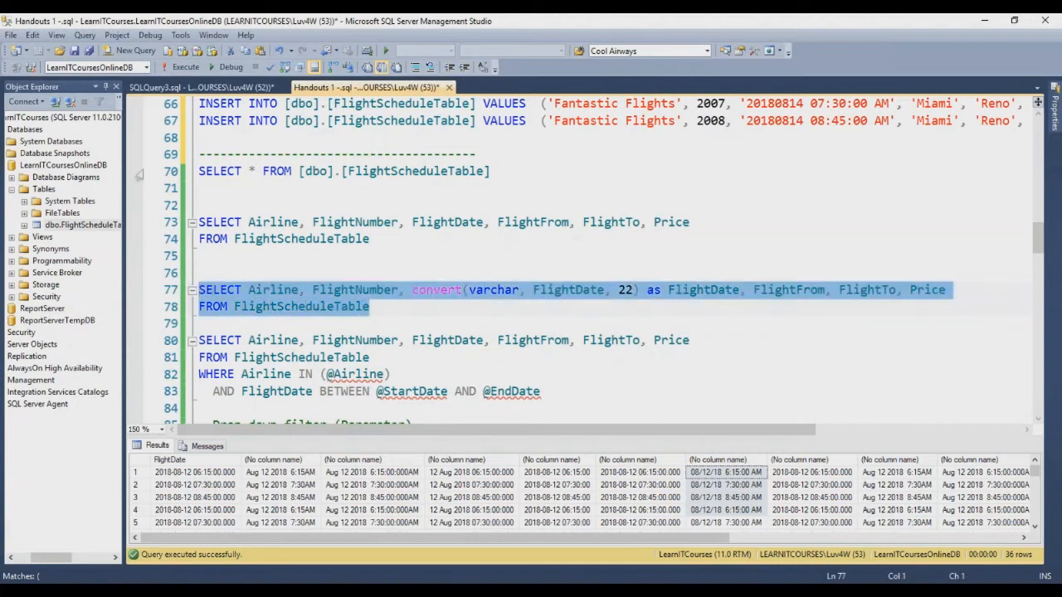
left_click(178, 67)
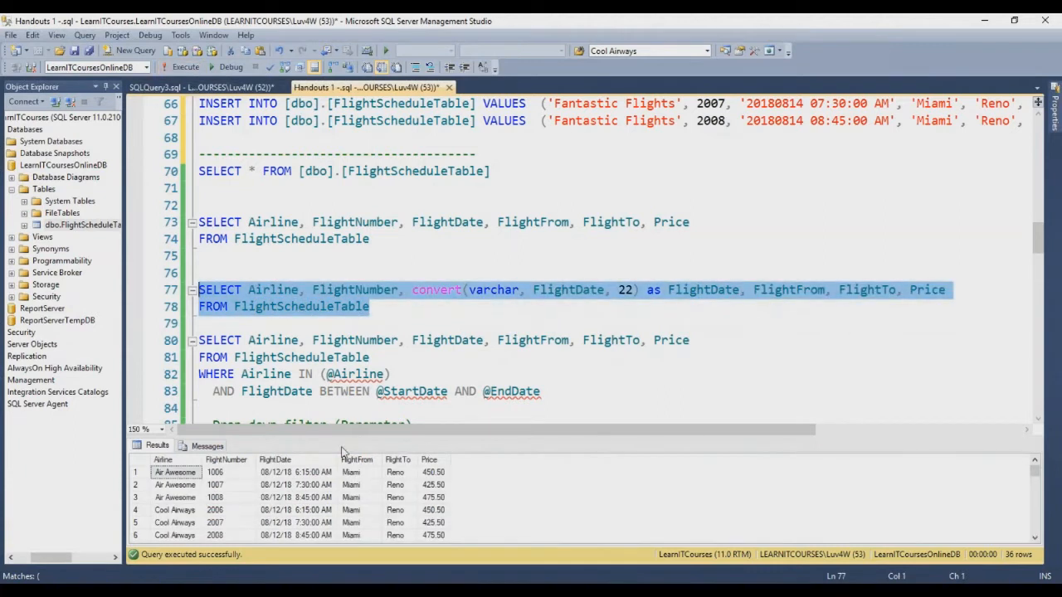
left_click_drag(322, 472, 323, 524)
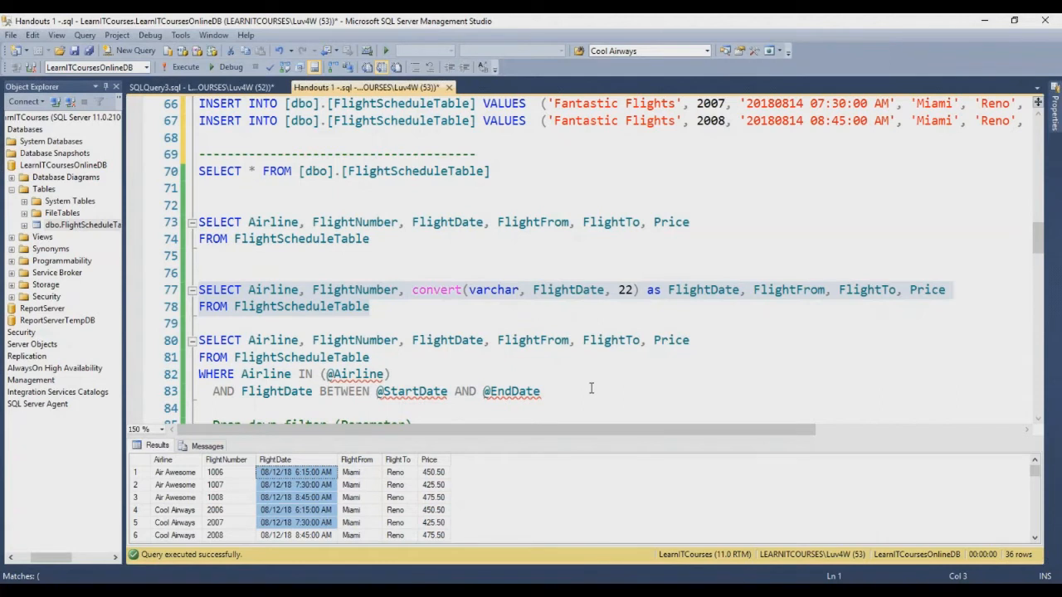
double_click(266, 374)
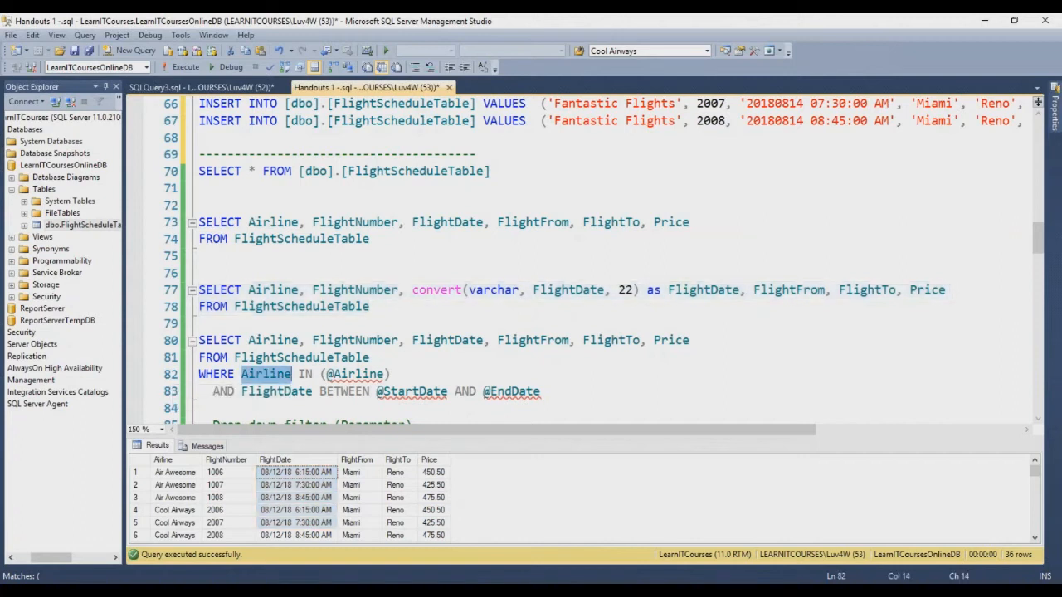
double_click(305, 374)
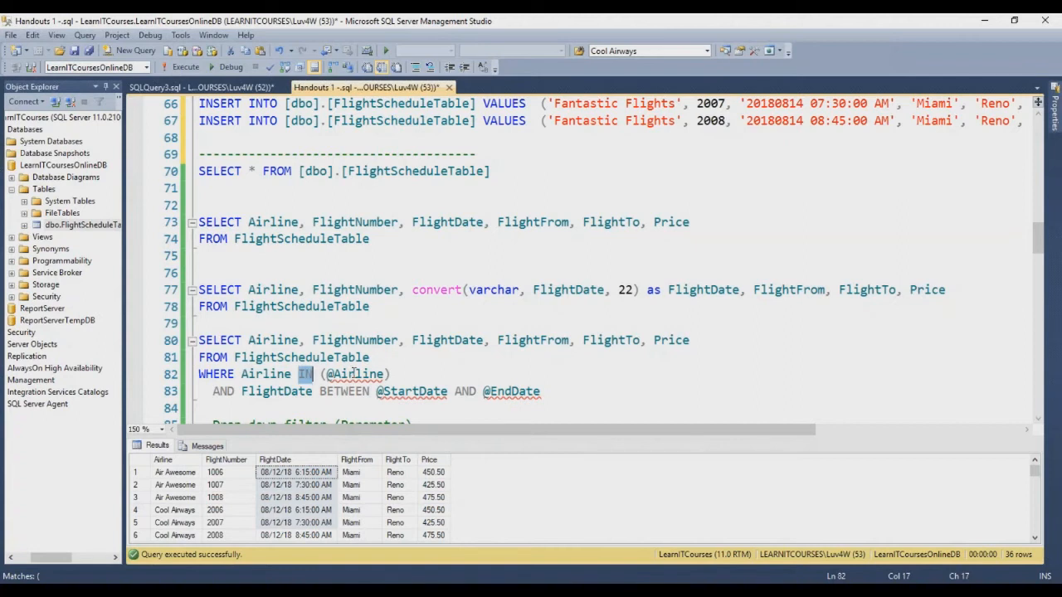
double_click(355, 375)
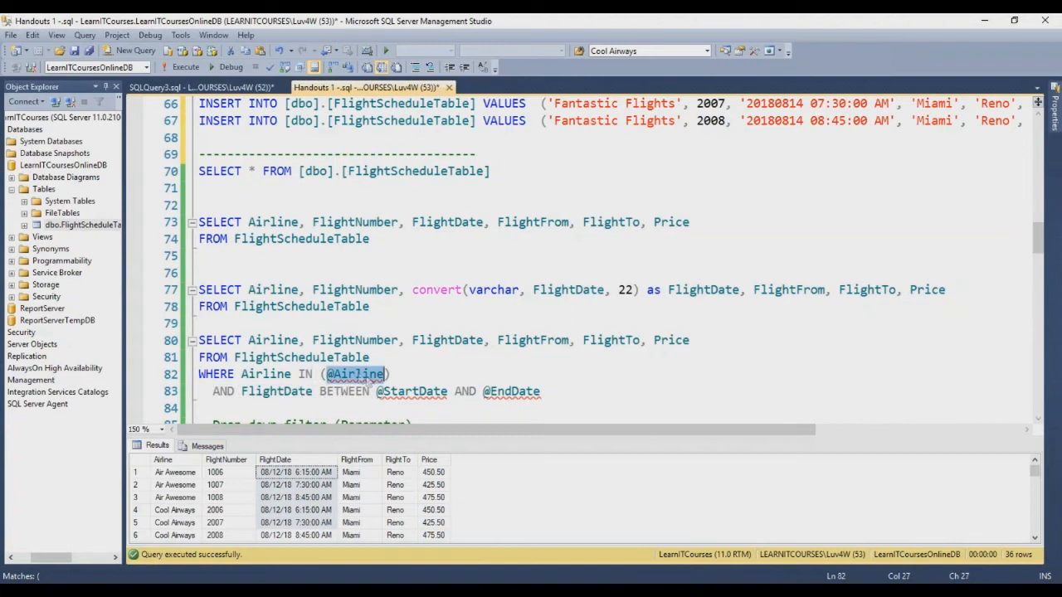
double_click(276, 390)
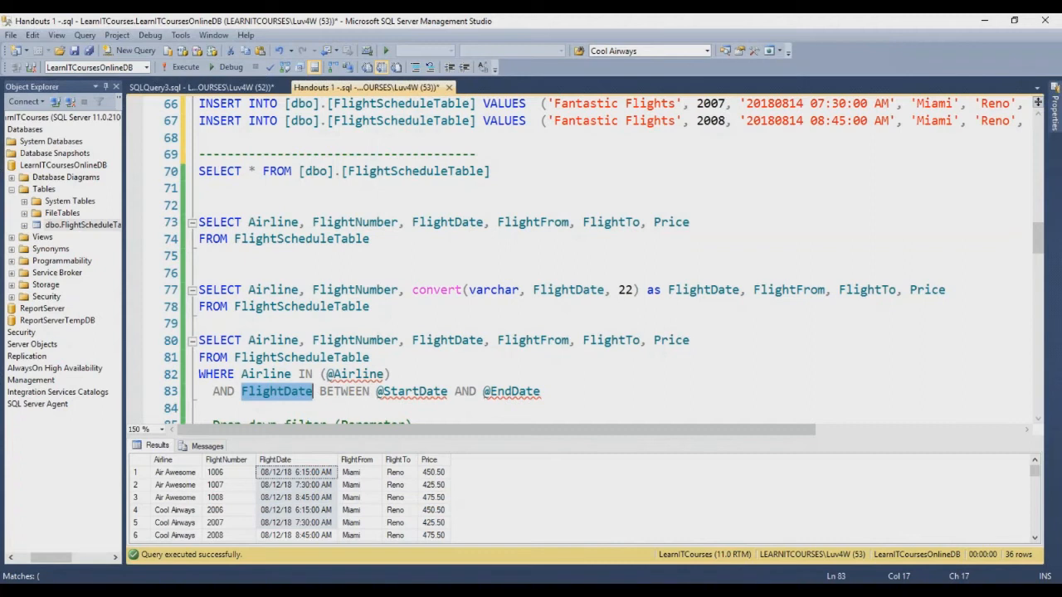
left_click(405, 391)
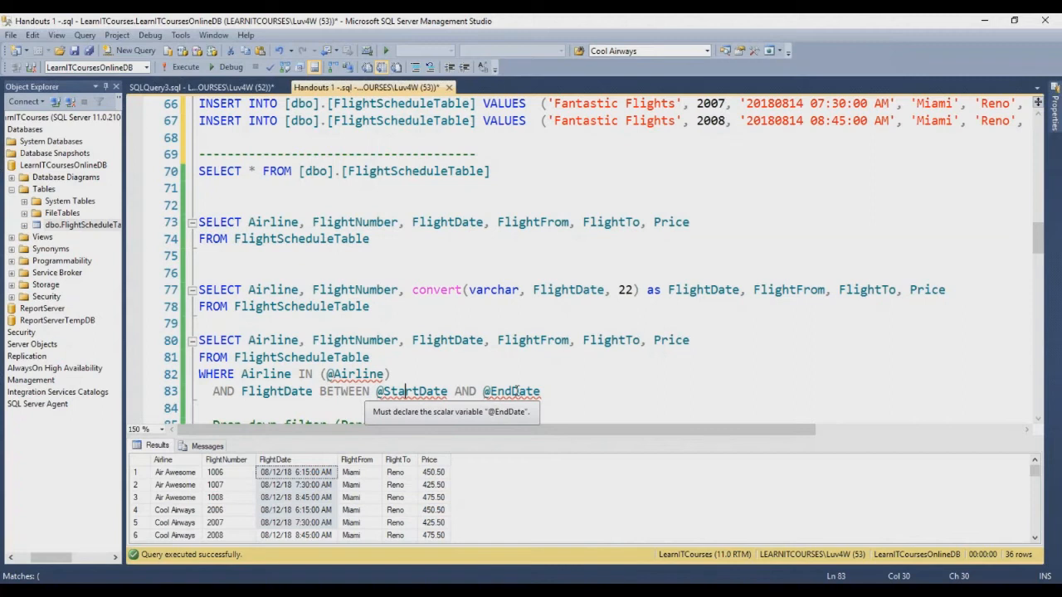
left_click(286, 390)
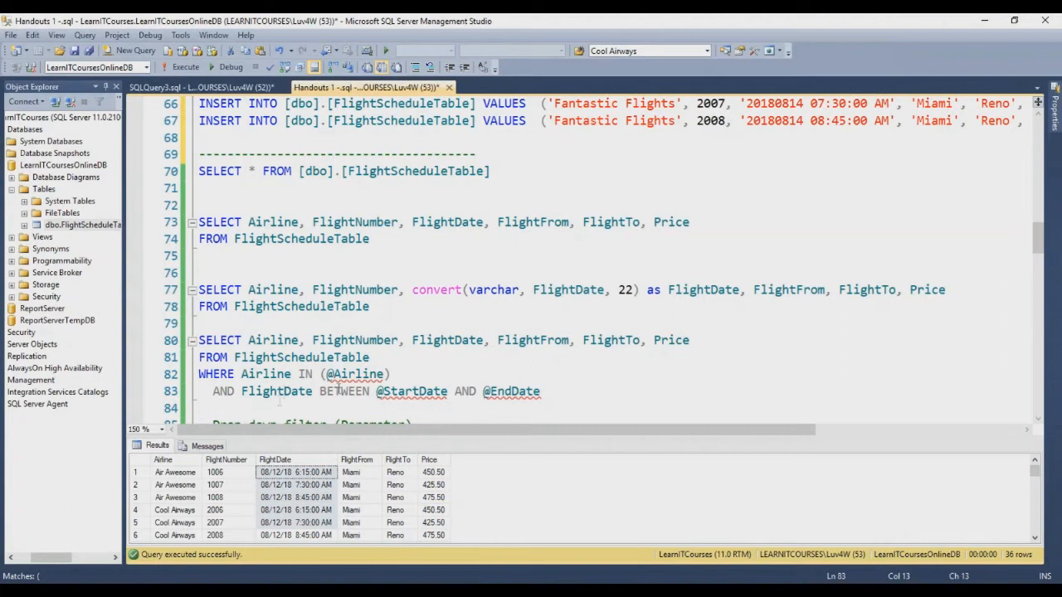
double_click(511, 391)
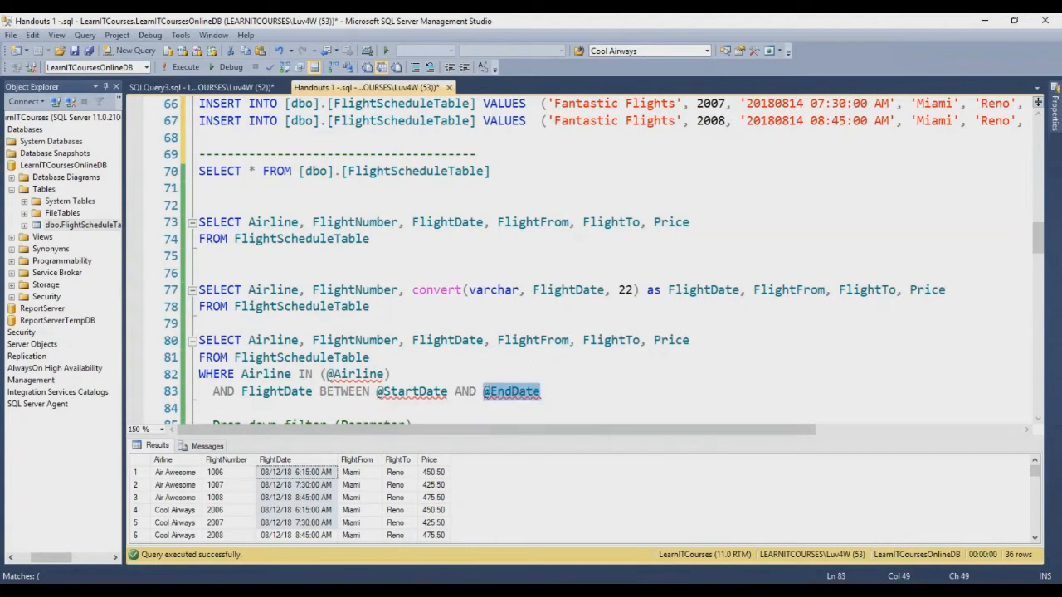
key("Down")
key("Down")
key("Down")
key("Down")
key("Down")
key("Down")
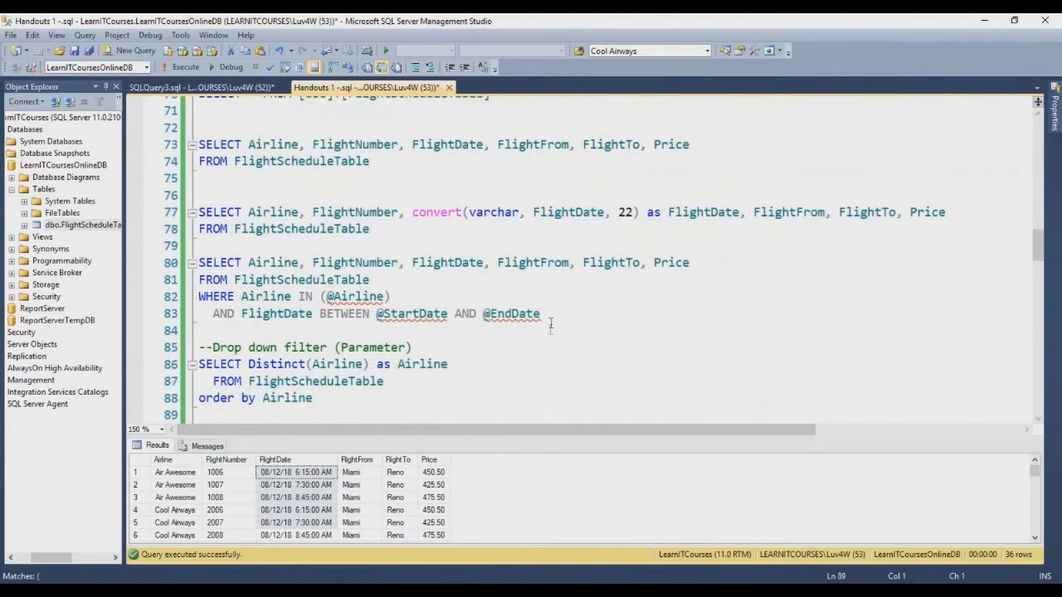
left_click_drag(543, 314, 196, 263)
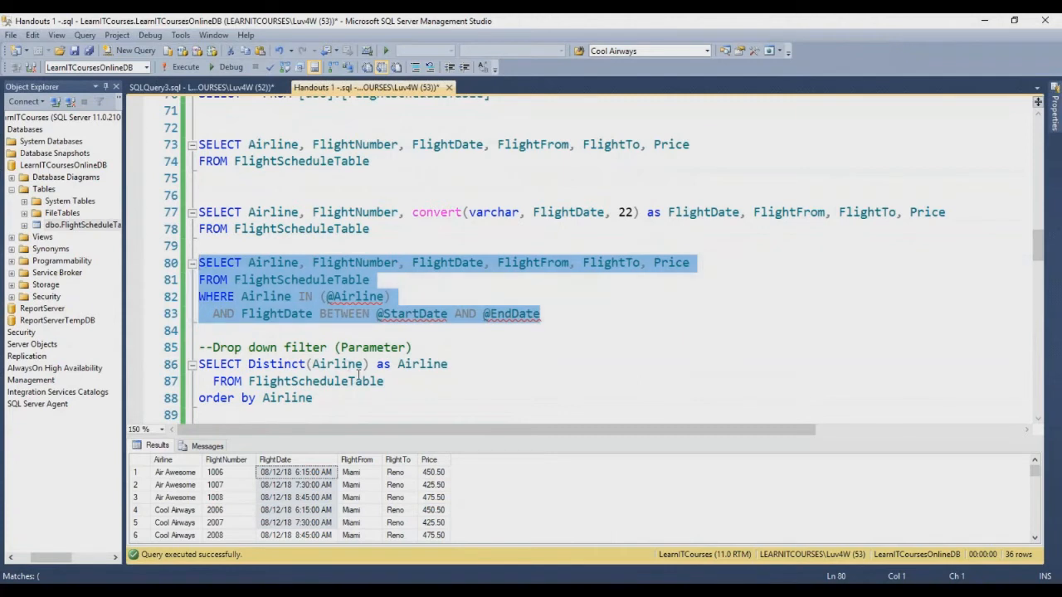
Step: Examine the drop-down filter query that selects distinct Airline values from FlightScheduleTable ordered by Airline
double_click(345, 364)
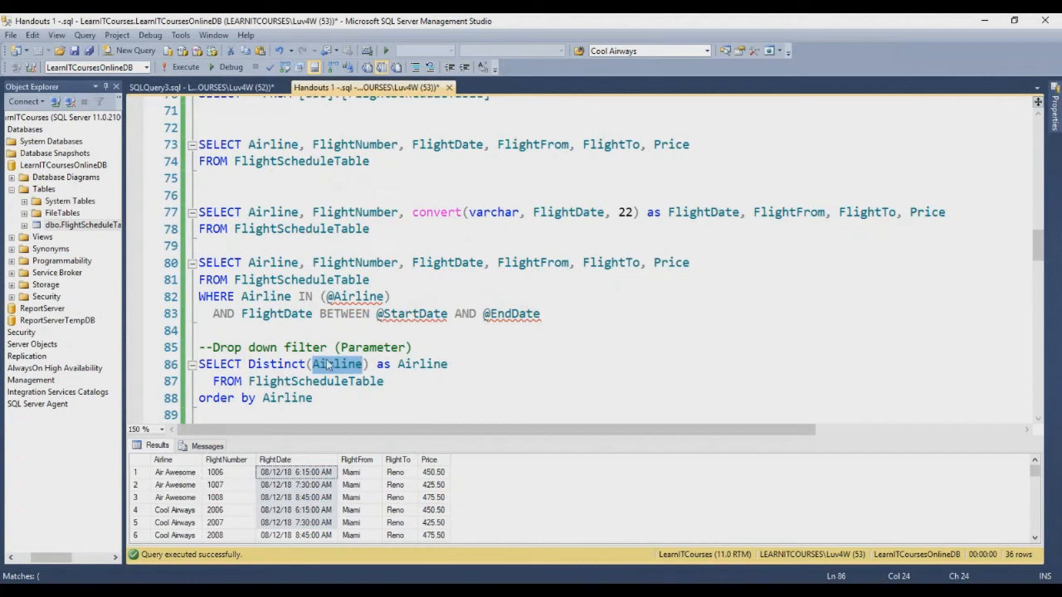
double_click(282, 363)
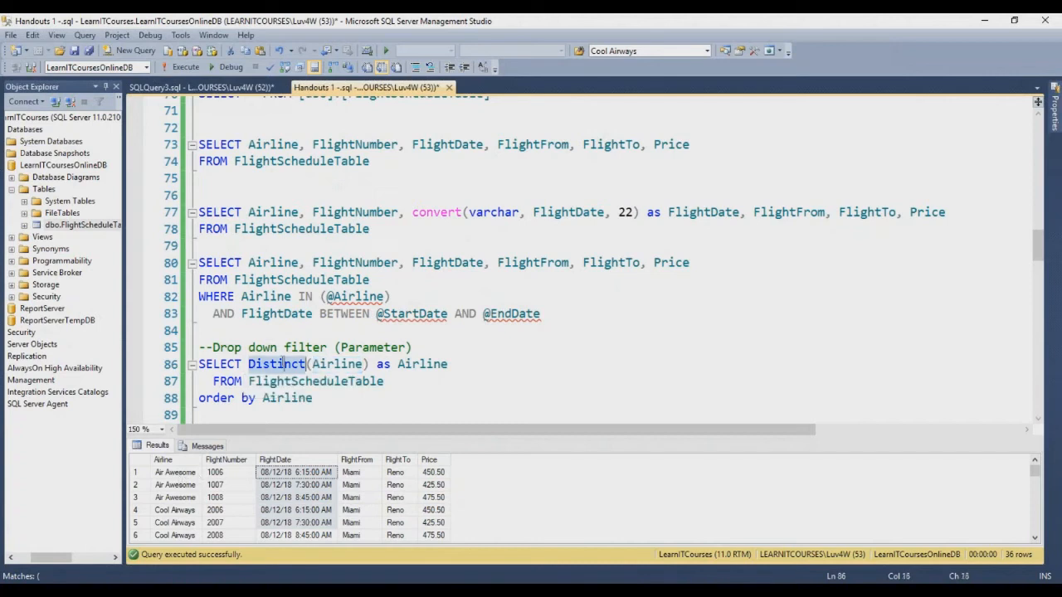
double_click(334, 364)
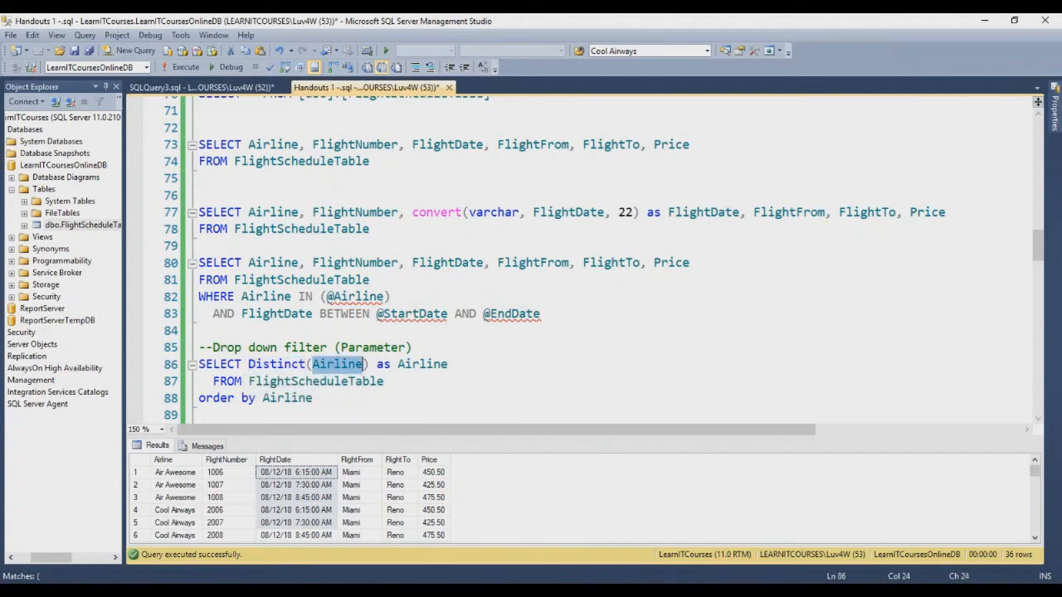
double_click(426, 364)
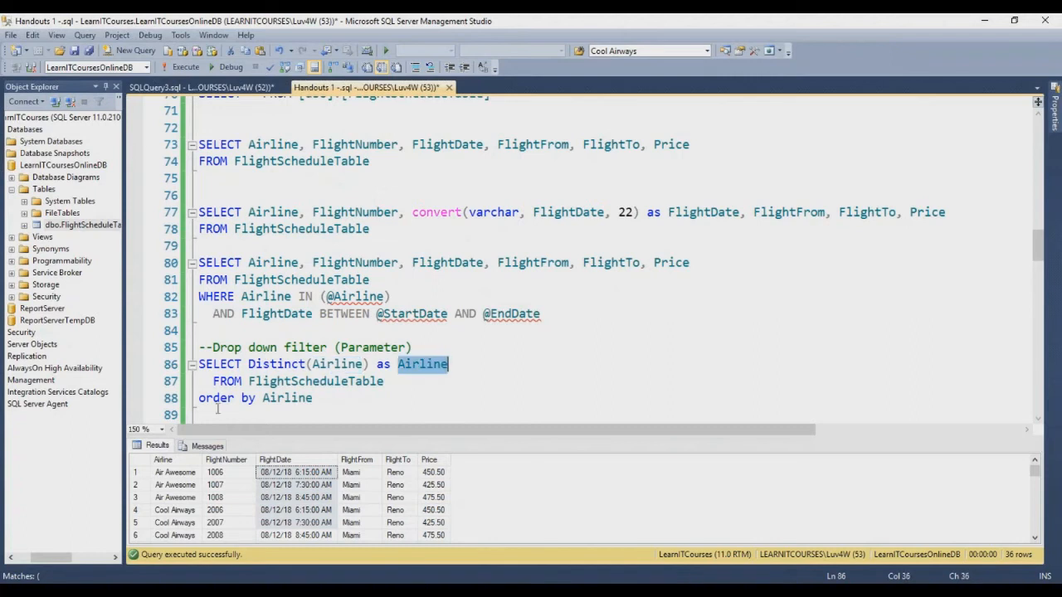
left_click(284, 399)
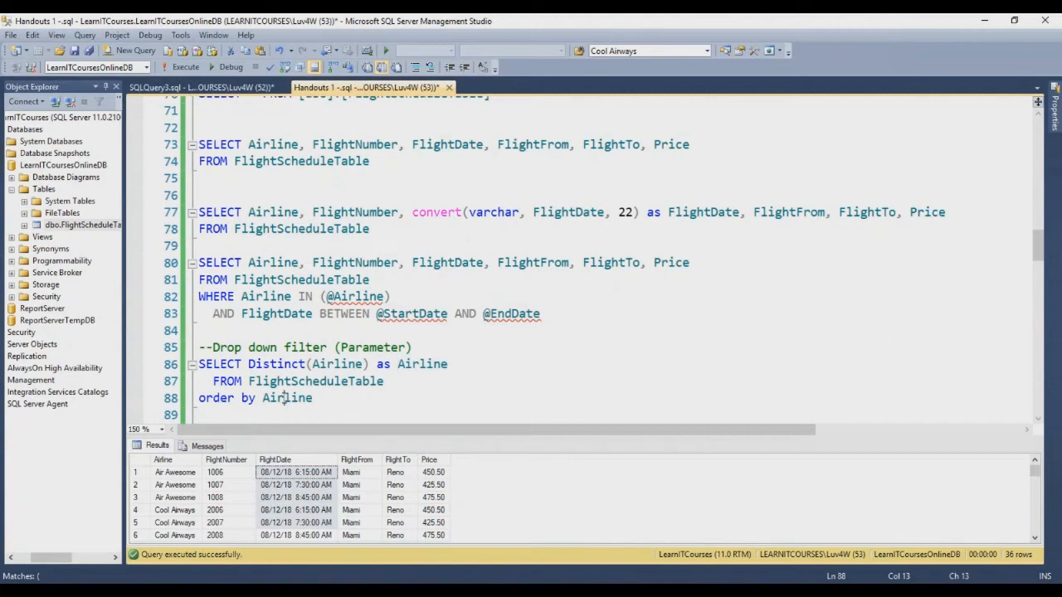
Step: Examine the DateAdd default-value expressions for StartDate and EndDate, including their day interval, offset and Today() arguments
key("Page_Down")
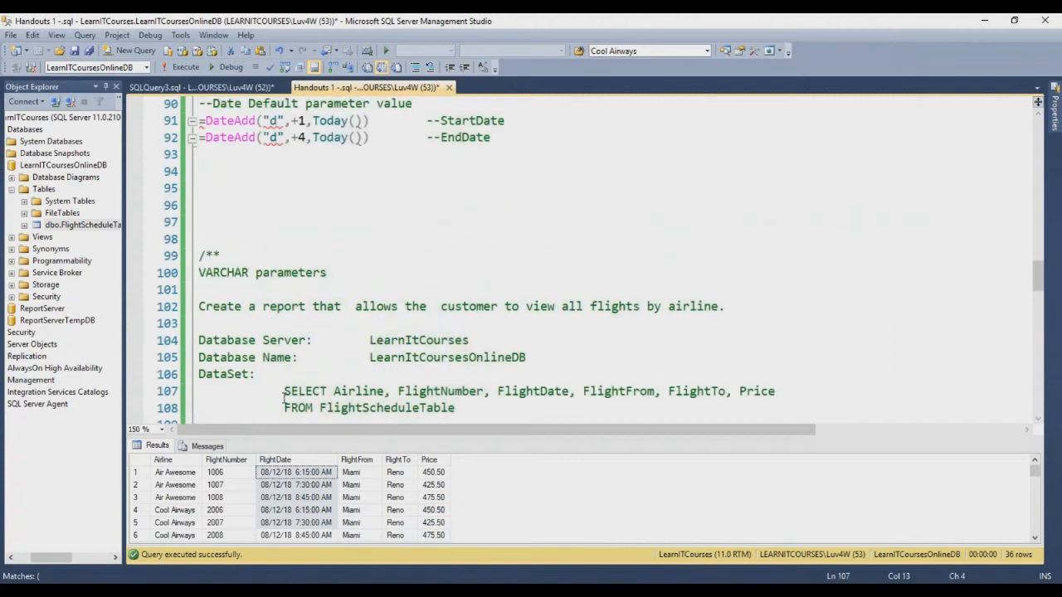
left_click(603, 162)
key("Up")
scroll(604, 163, "up", 2)
key("Up")
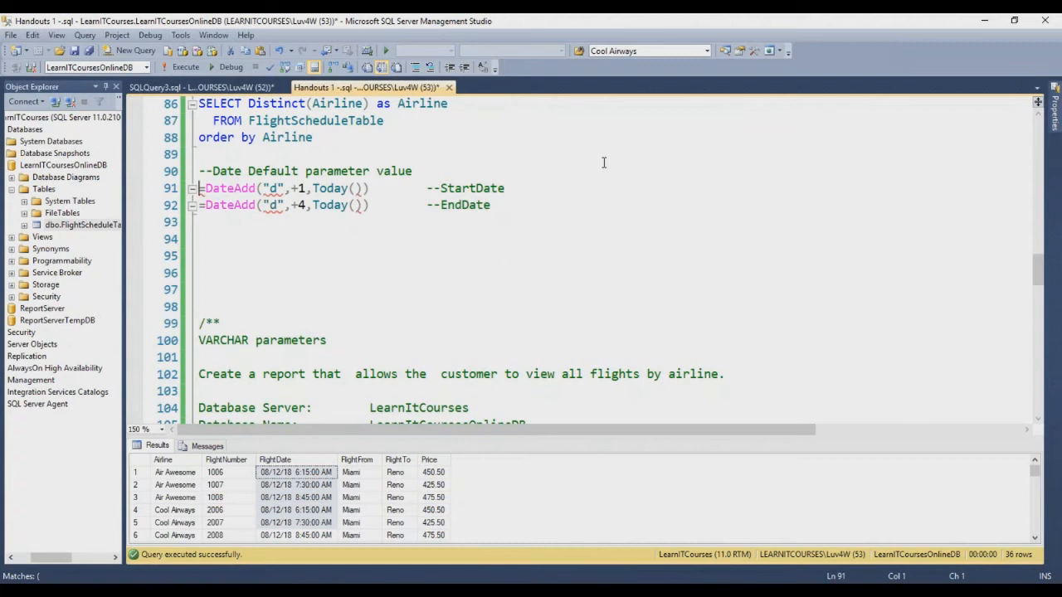
double_click(456, 190)
left_click(306, 189)
mouse_move(273, 190)
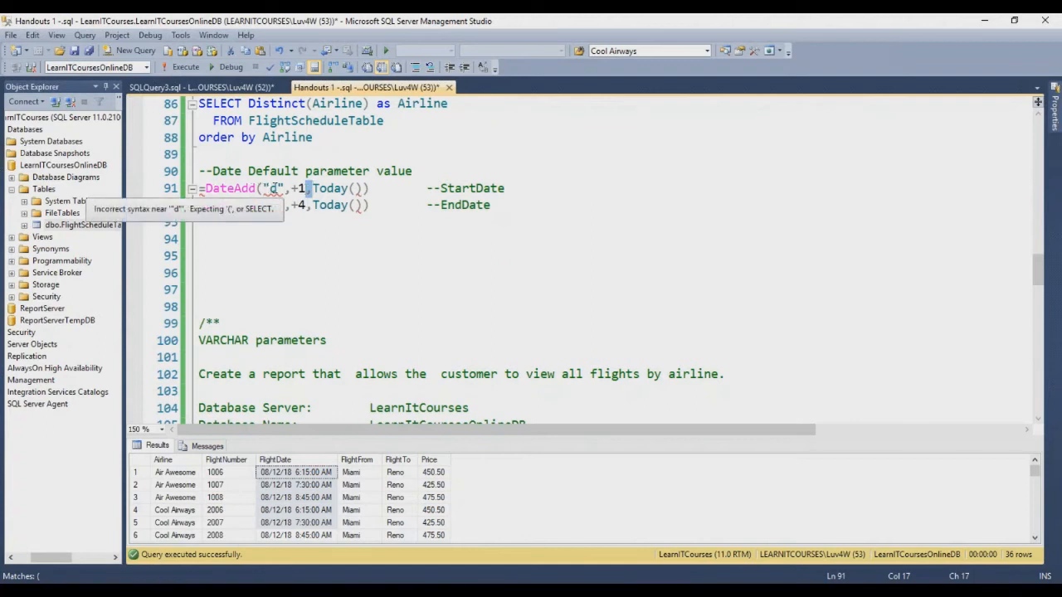
left_click(277, 189)
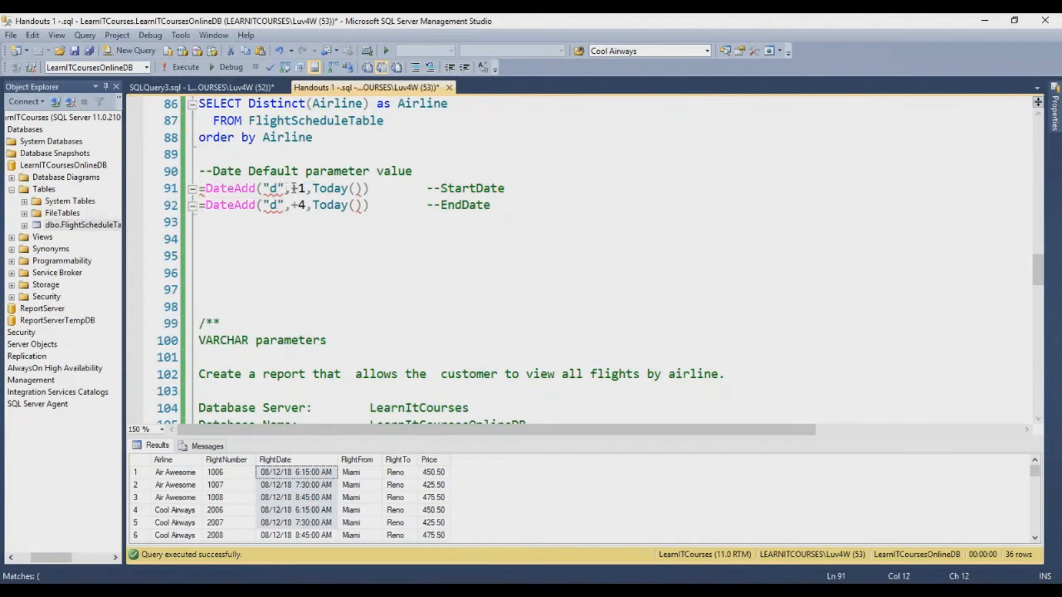
double_click(300, 189)
double_click(332, 188)
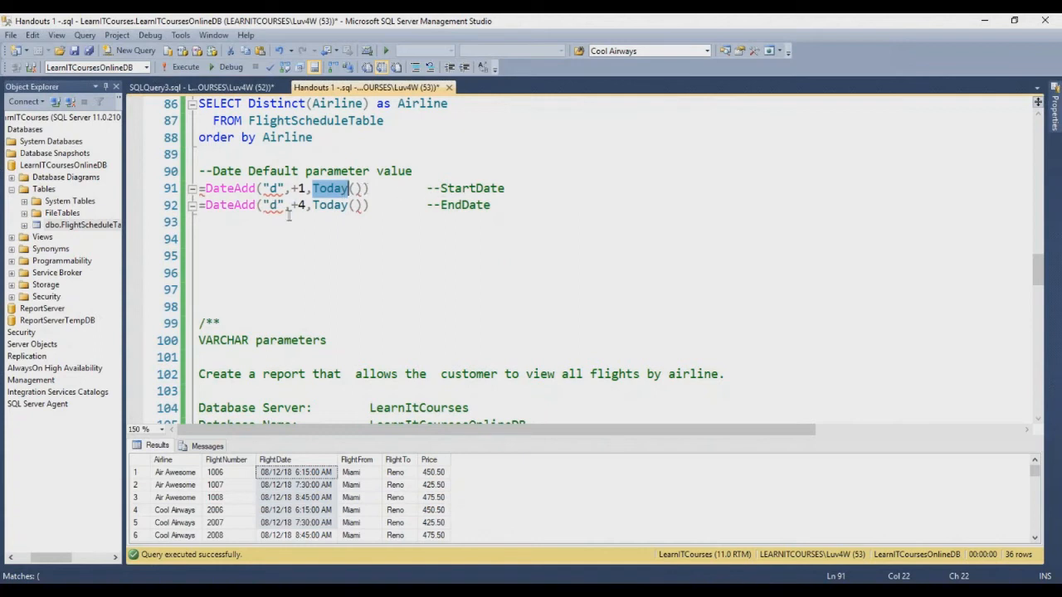
left_click(330, 255)
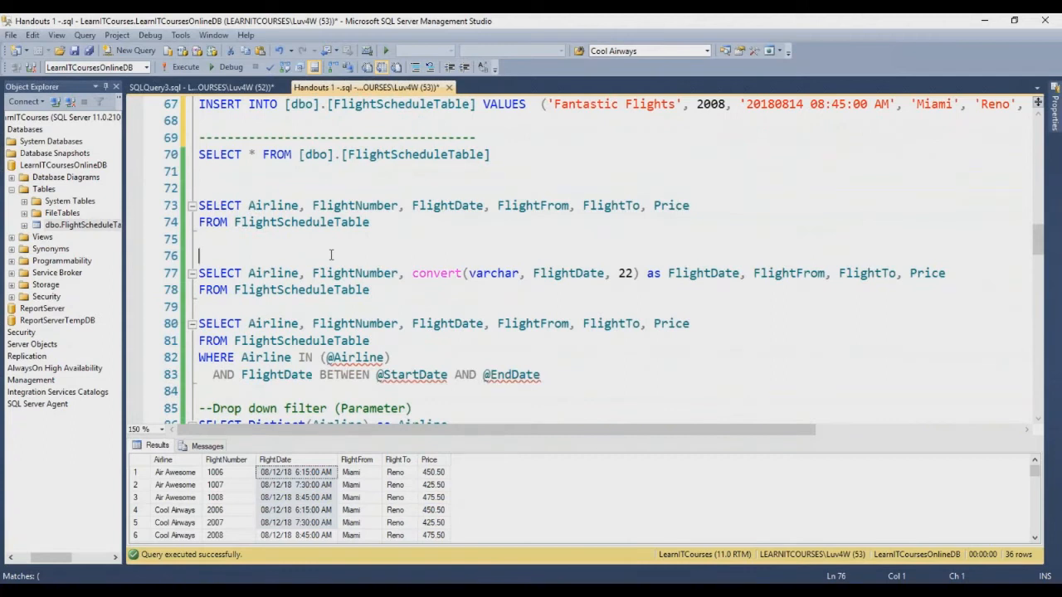
Step: Switch to Report Builder and start the Table or Matrix Wizard with the option to create a dataset
left_click(778, 589)
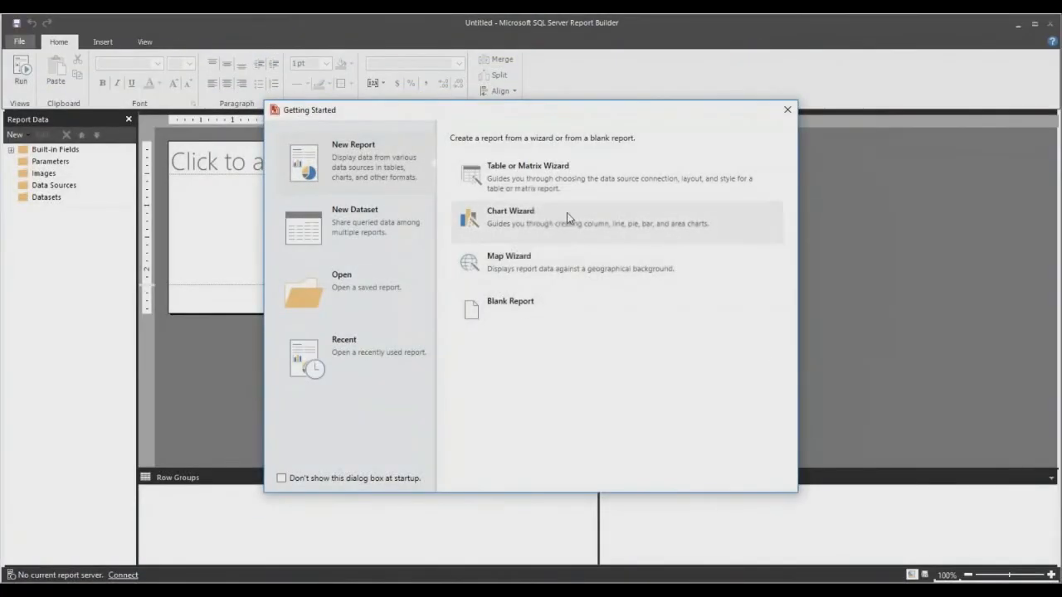
left_click(531, 175)
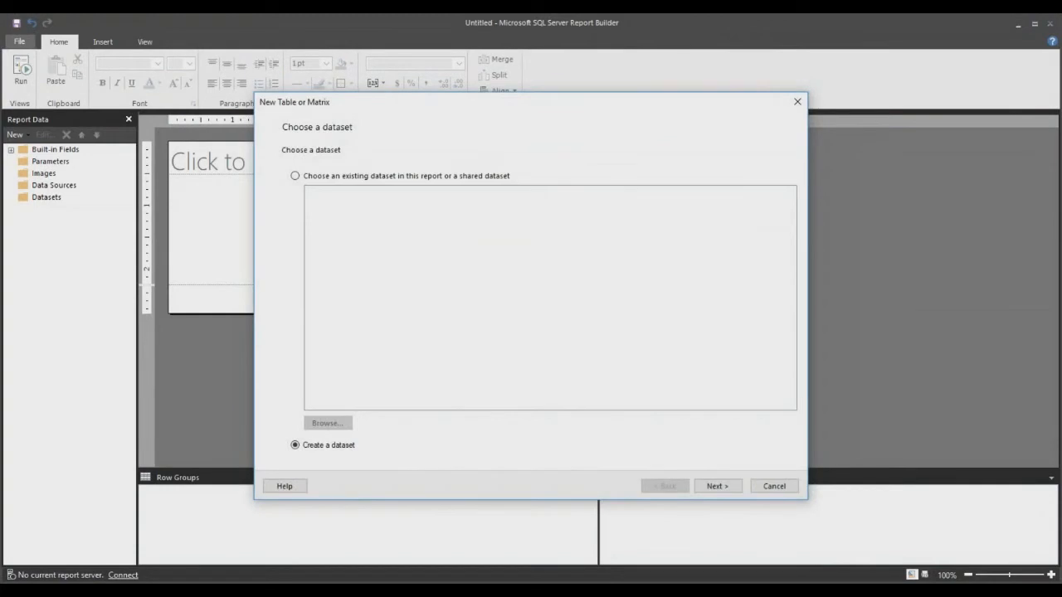
left_click(718, 487)
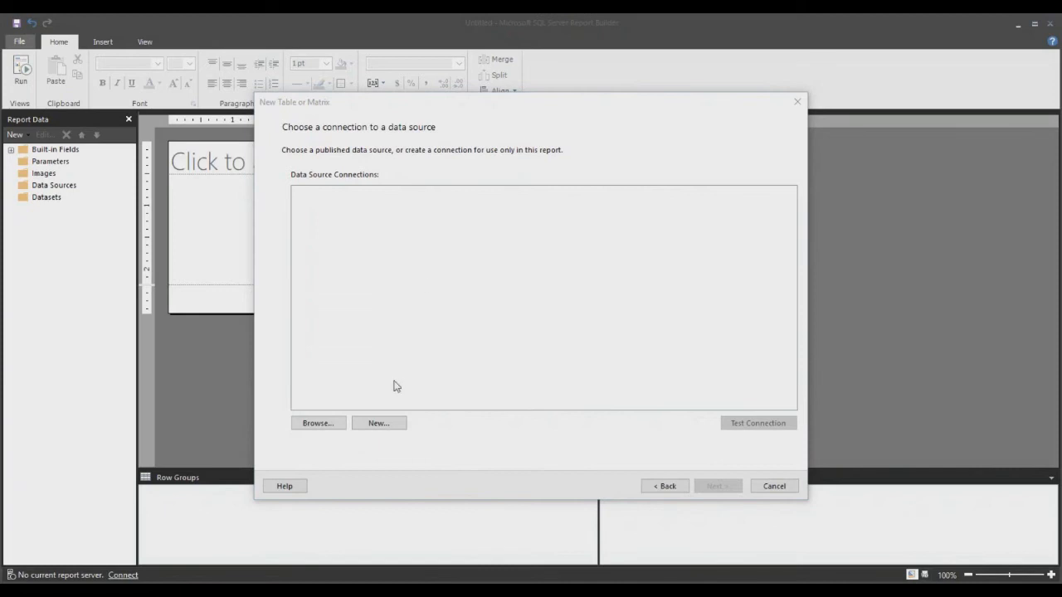
Step: Create a new embedded data source connection and name it DataSourceLearnITCourses
left_click(379, 423)
left_click(493, 221)
key("BackSpace")
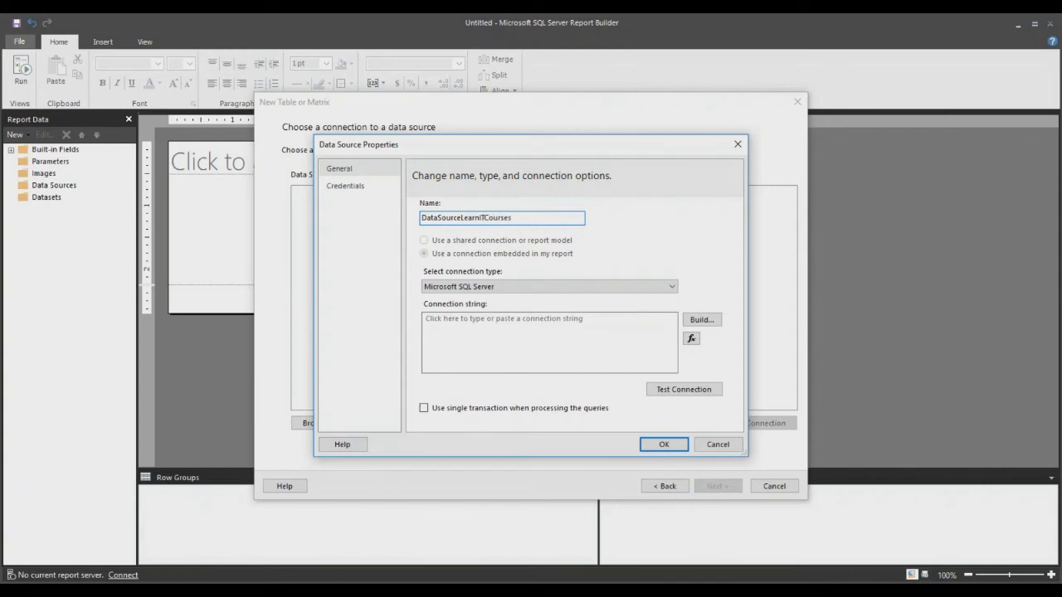
Step: Build the data source's connection to server LearnItCourses and database LearnITCoursesOnlineDB, and continue to the query design page
left_click(701, 321)
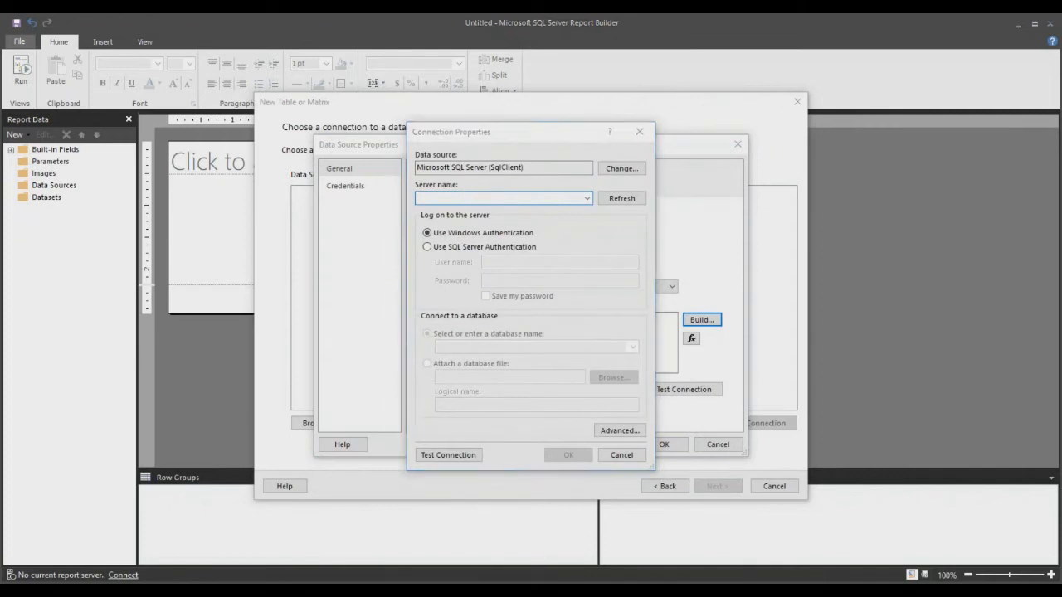
key("alt+Tab")
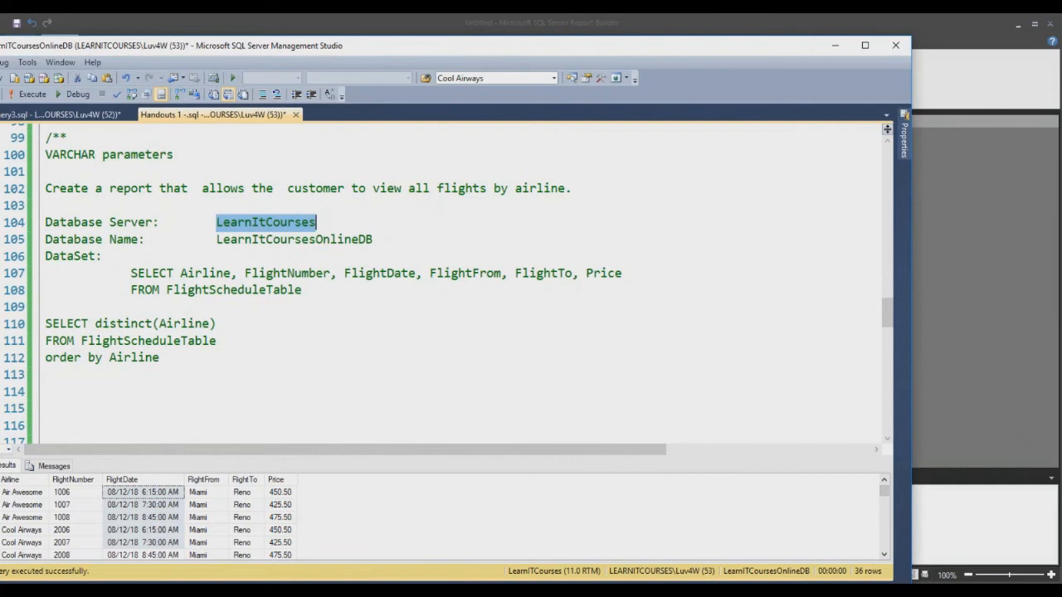
key("alt+Tab")
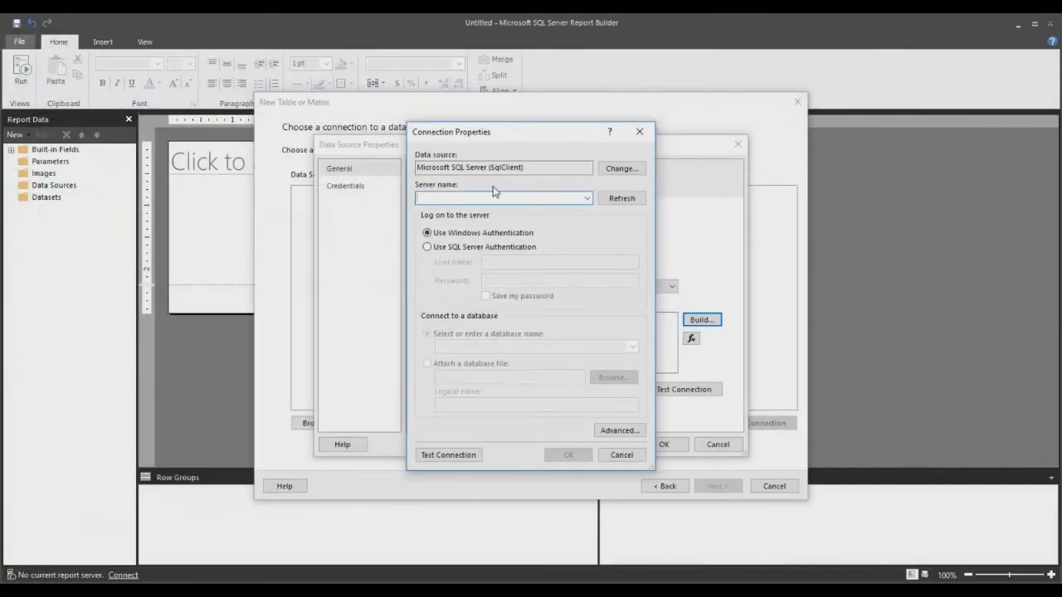
type("LearnItCourses")
left_click(633, 346)
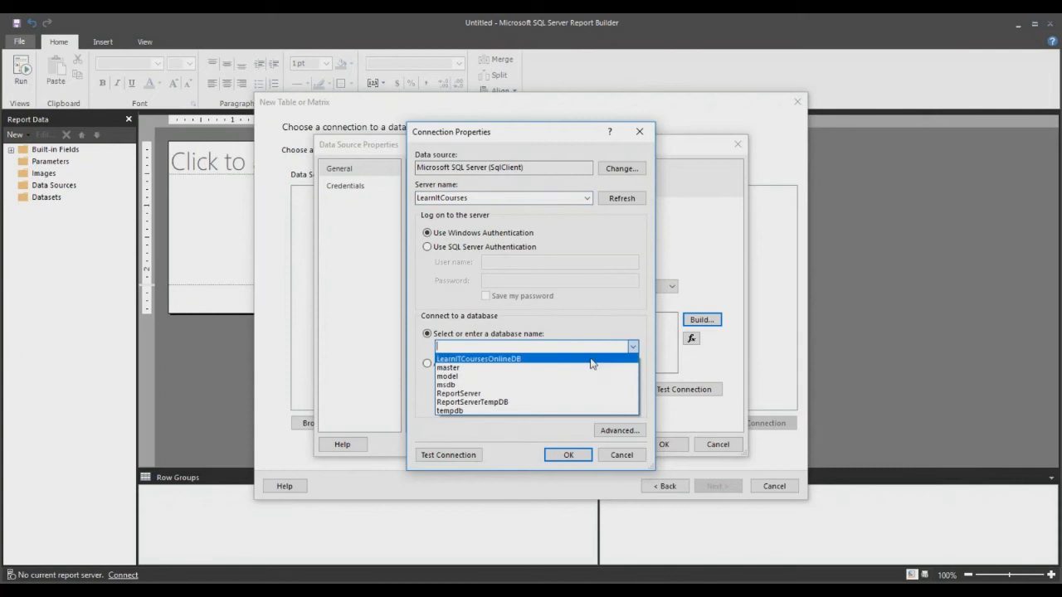
left_click(591, 359)
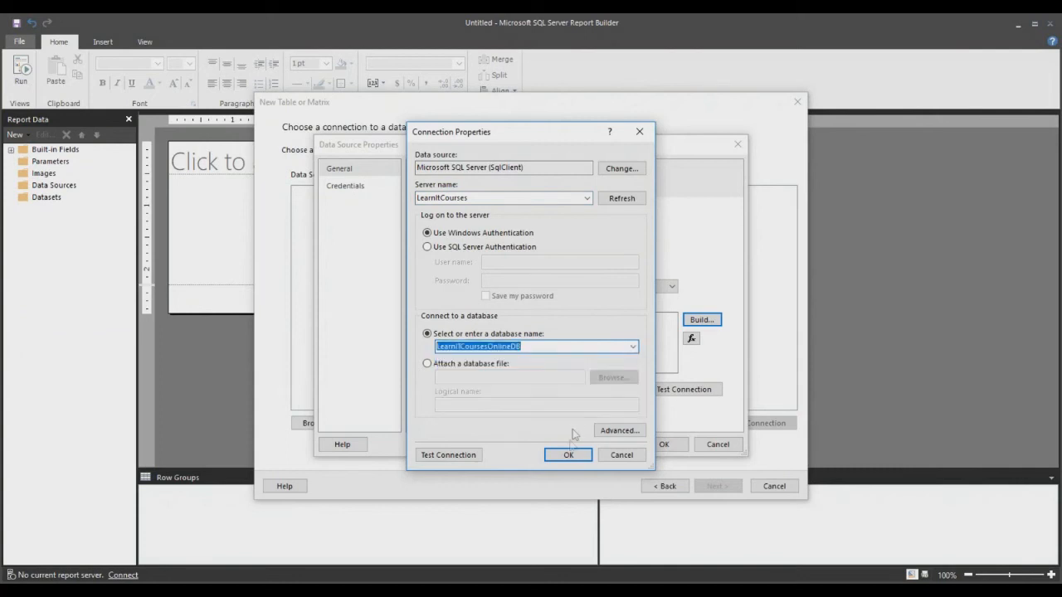
left_click(569, 455)
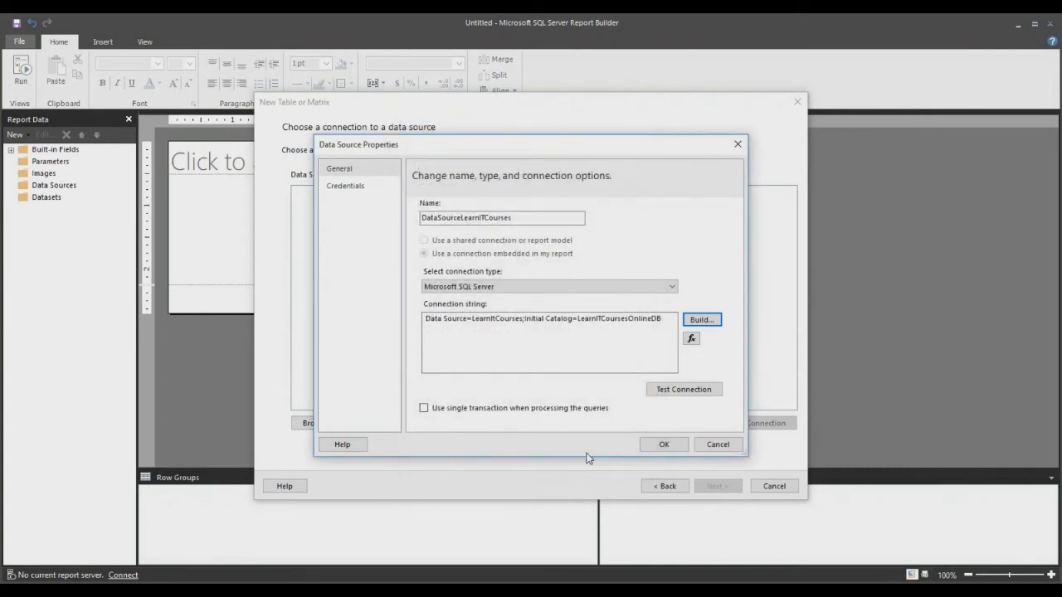
left_click(652, 444)
left_click(715, 486)
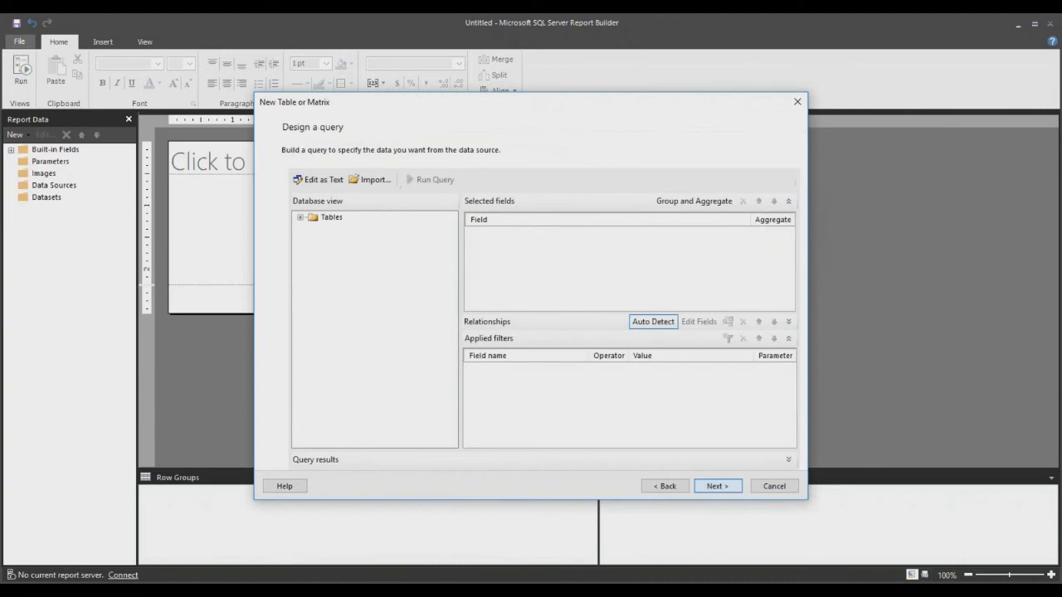
Step: Set the query designer to text editing and copy the parameterized flight query with its WHERE clause from the handout script in SQL Server Management Studio
left_click(323, 184)
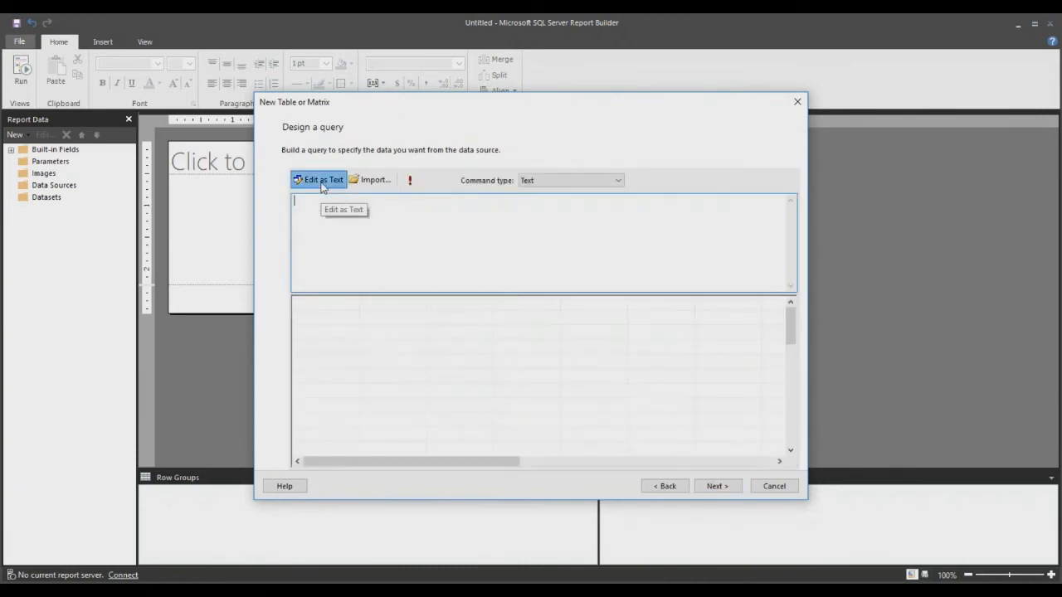
left_click(630, 591)
left_click(487, 341)
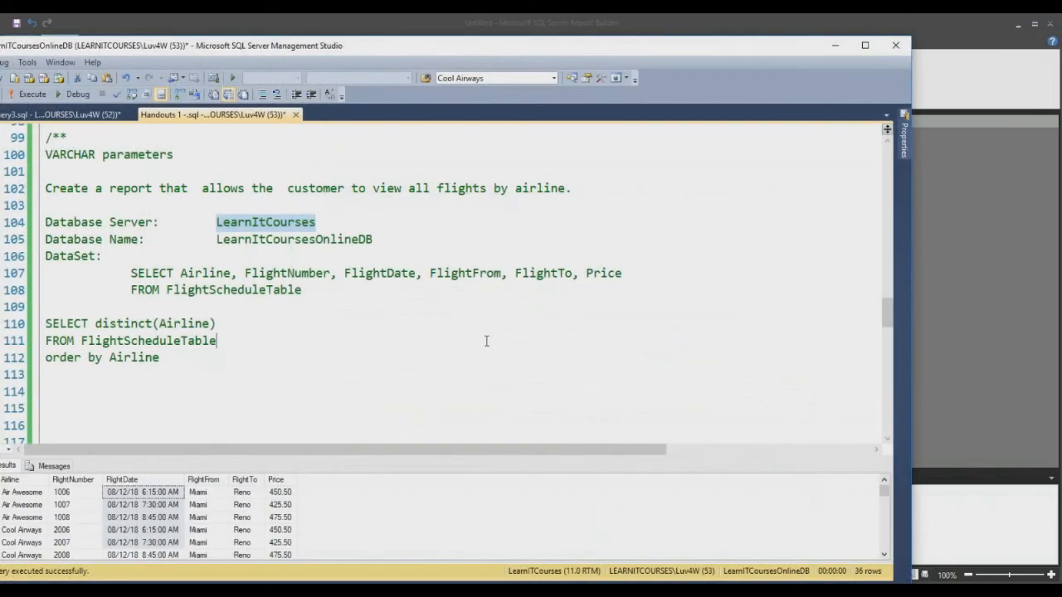
key("Page_Up")
key("Up")
key("Up")
key("Up")
key("Up")
key("Up")
key("Up")
key("Up")
key("Up")
key("Up")
key("Up")
key("Up")
key("Up")
key("Up")
key("Up")
key("Up")
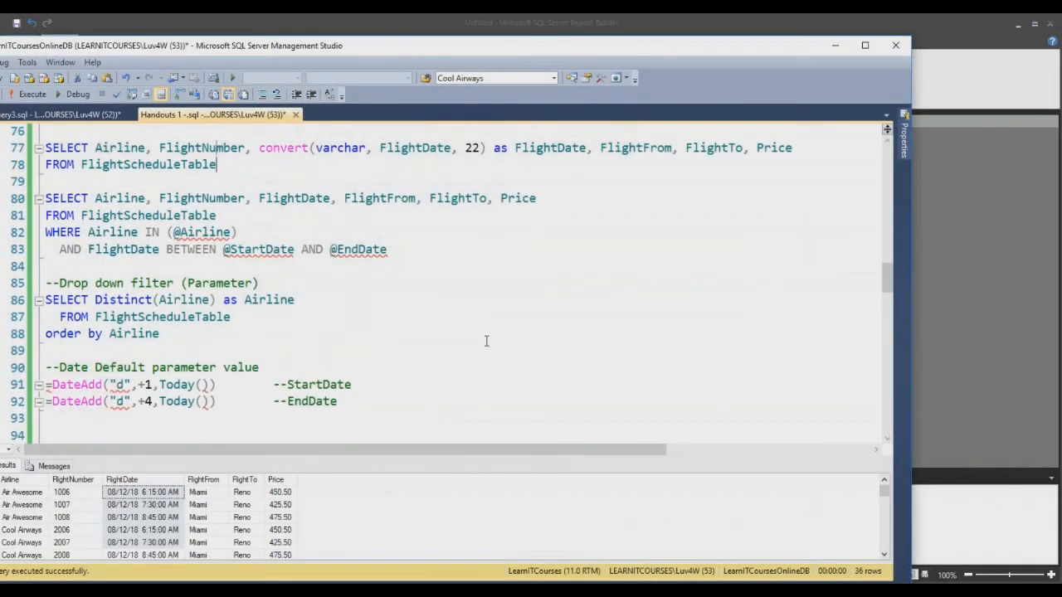
key("shift+Down")
key("shift+Down")
key("shift+Down")
key("shift+Down")
key("ctrl+c")
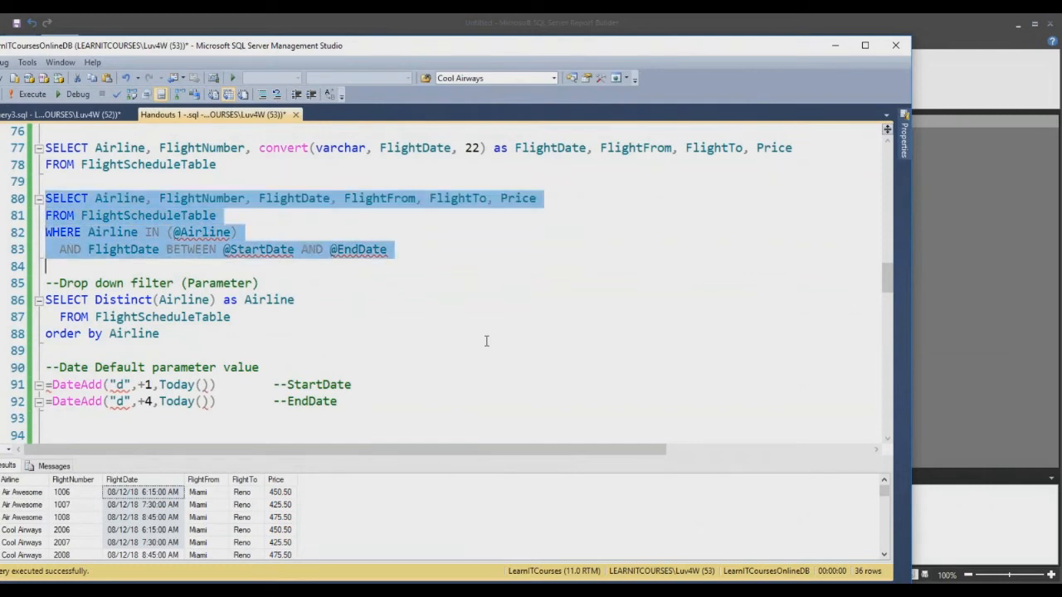
Step: Switch back to Report Builder, paste the copied flight query as the dataset query and continue to arranging fields
key("alt+Tab")
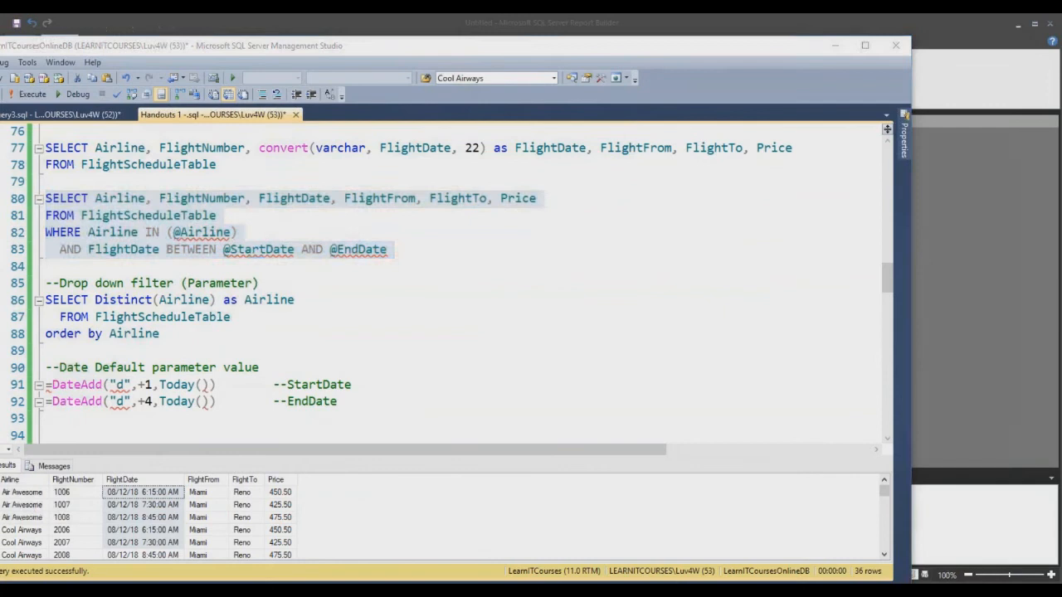
key("ctrl+v")
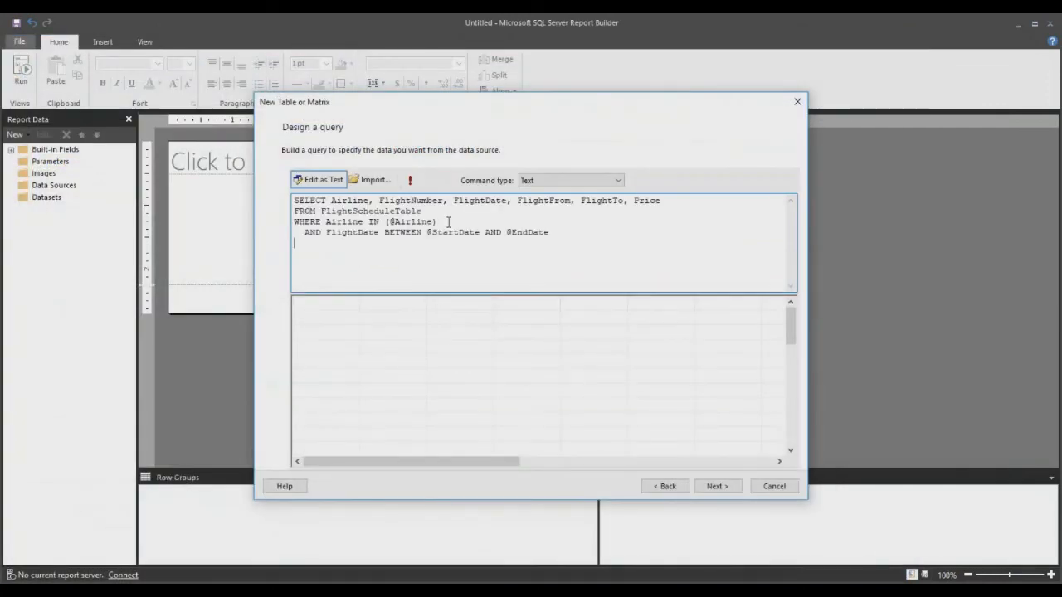
left_click(717, 486)
Step: Add all fields from Airline through Price to the table's Values, keep the default layout and finish the wizard
left_click(316, 189)
left_click(316, 249, "shift")
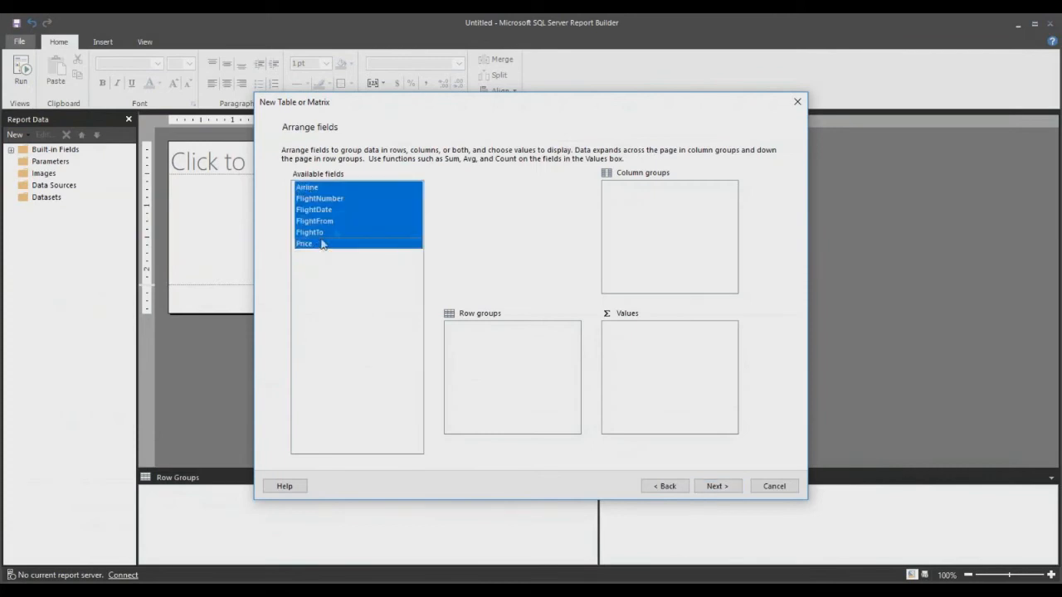
left_click_drag(358, 218, 661, 403)
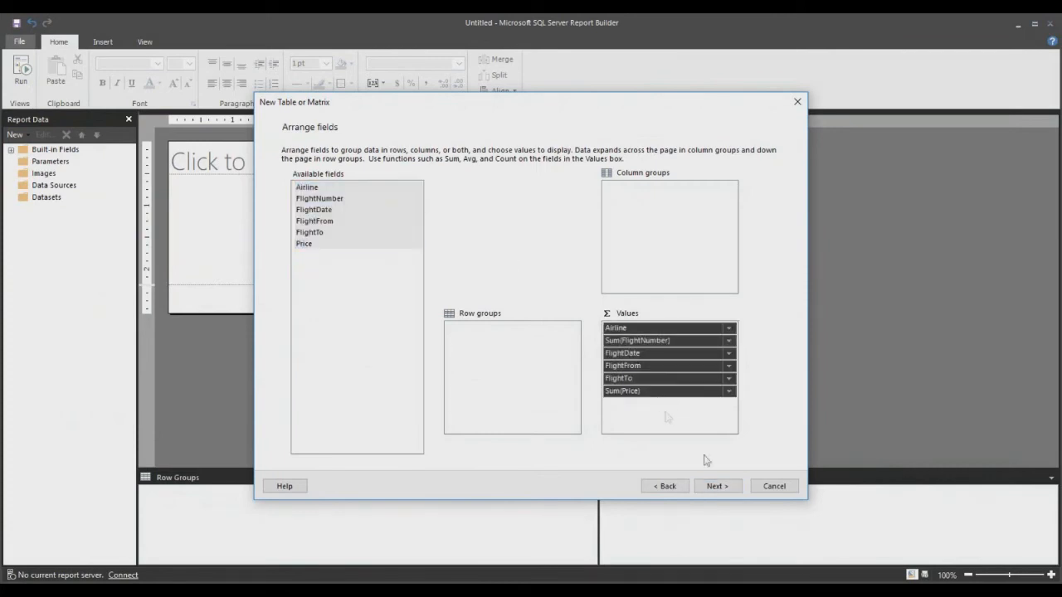
left_click(716, 486)
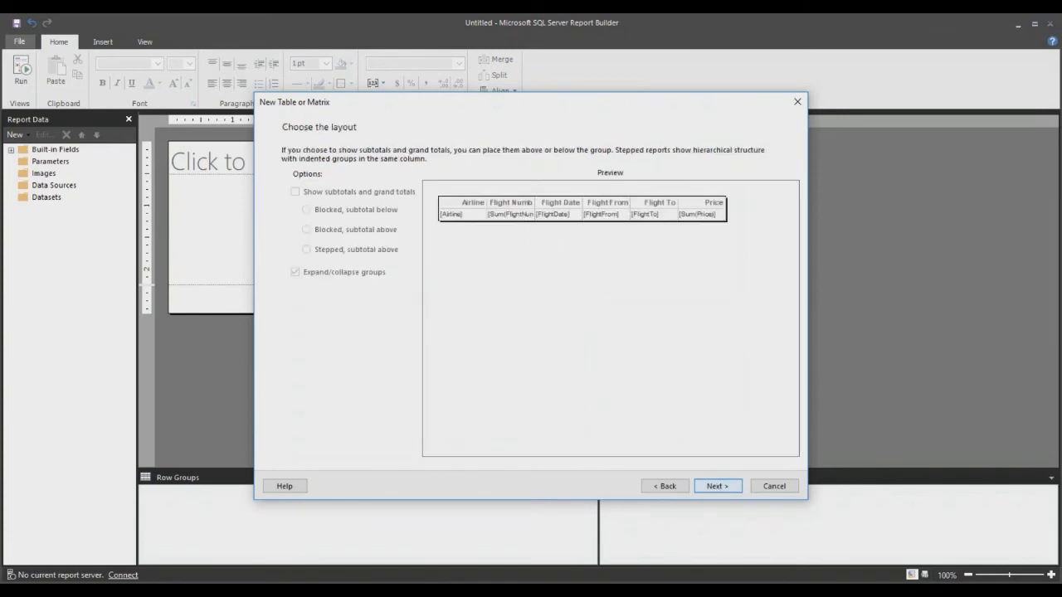
left_click(717, 486)
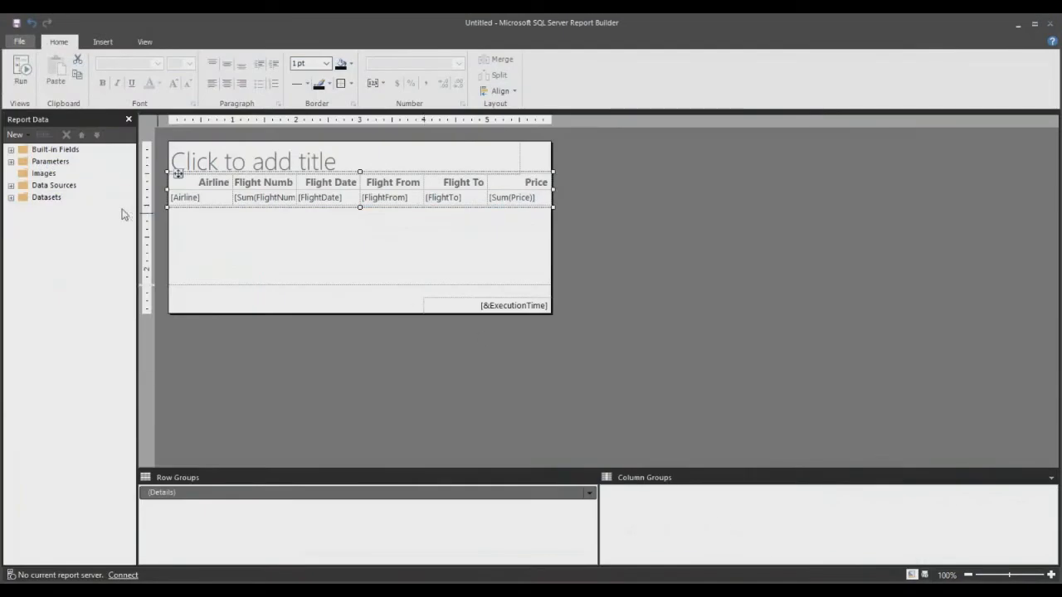
Step: Add a new dataset embedded in the report that uses the DataSourceLearnITCourses data source
left_click(11, 199)
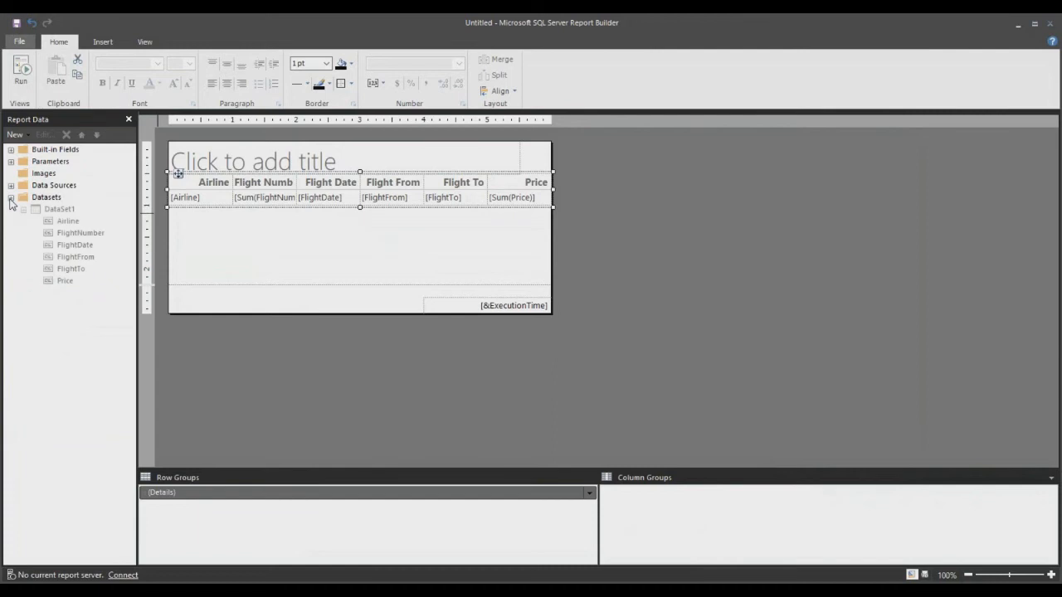
left_click(68, 211)
right_click(69, 212)
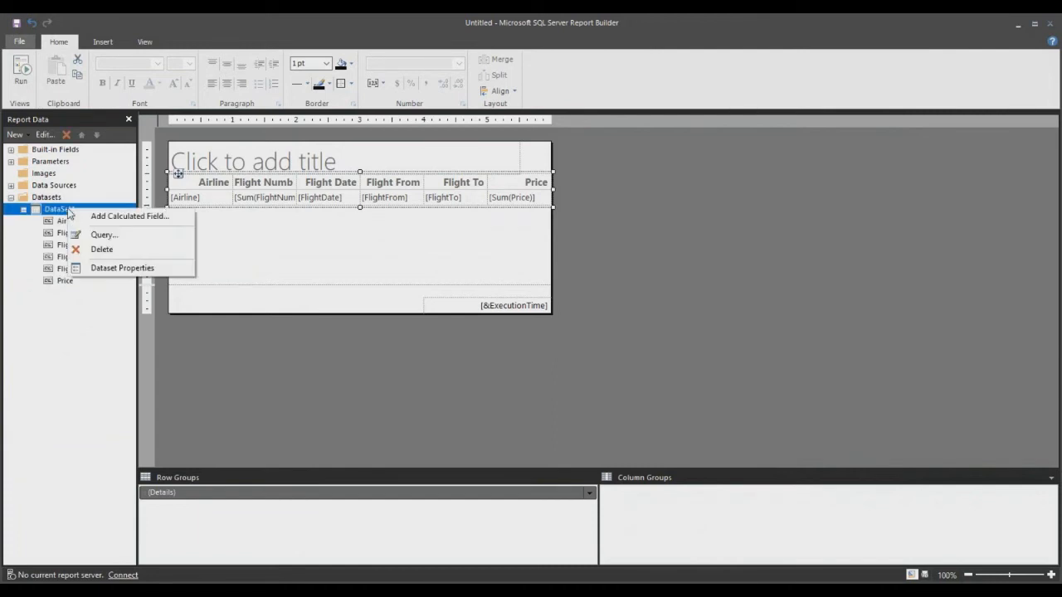
left_click(47, 203)
right_click(61, 201)
left_click(64, 207)
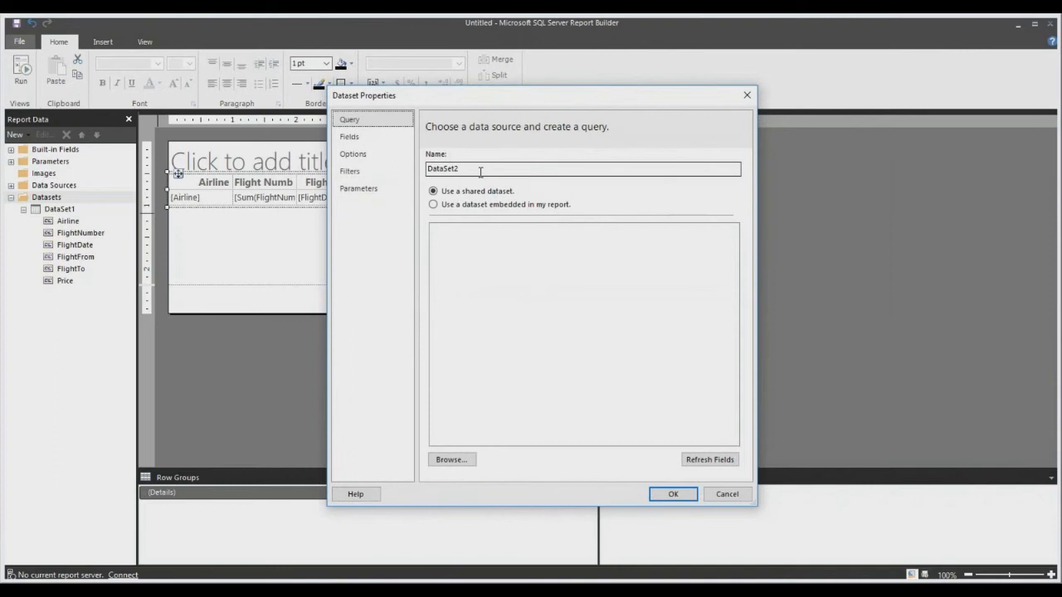
left_click(471, 208)
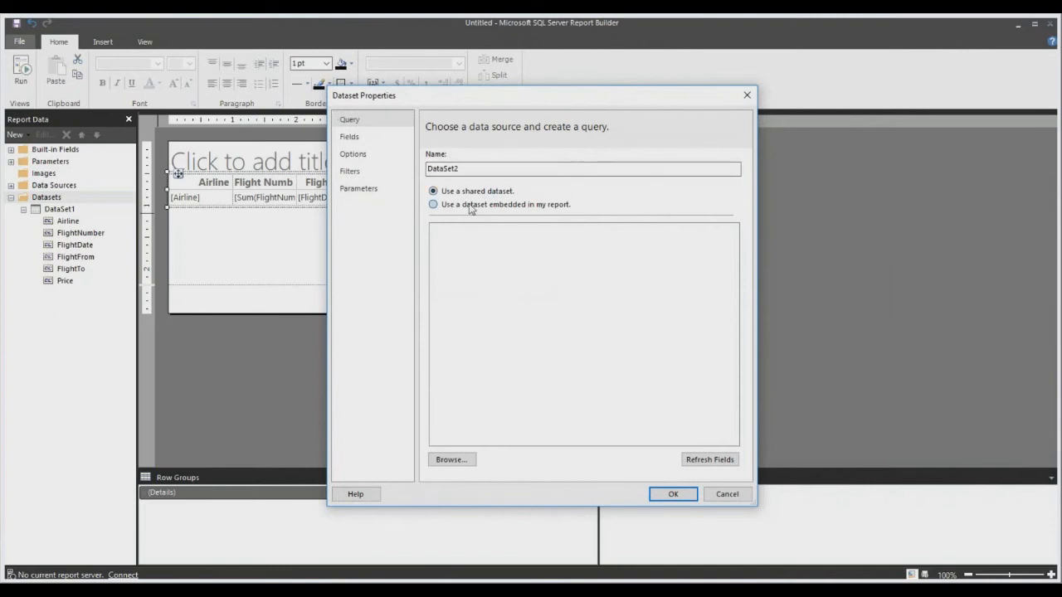
left_click(553, 243)
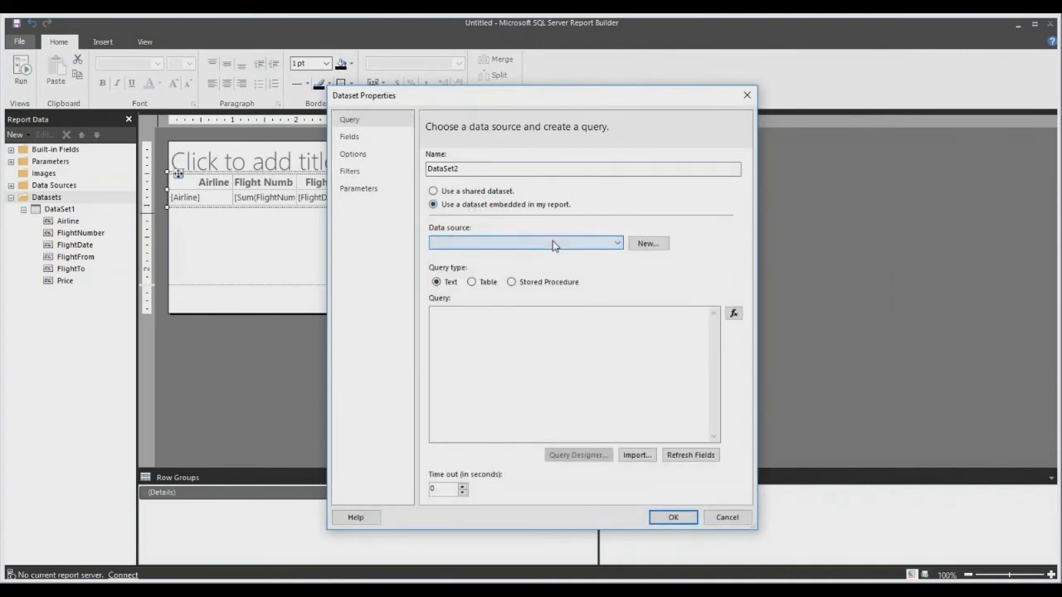
left_click(546, 254)
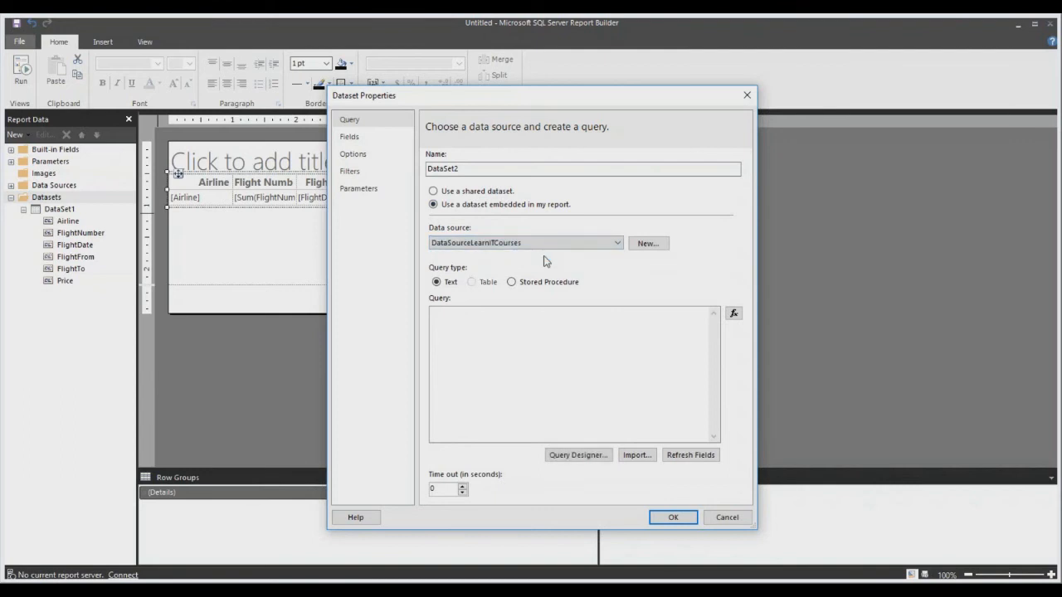
Step: Copy the distinct airline query from the handout script in SQL Server Management Studio and paste it as the new dataset's query in Report Builder
left_click(674, 587)
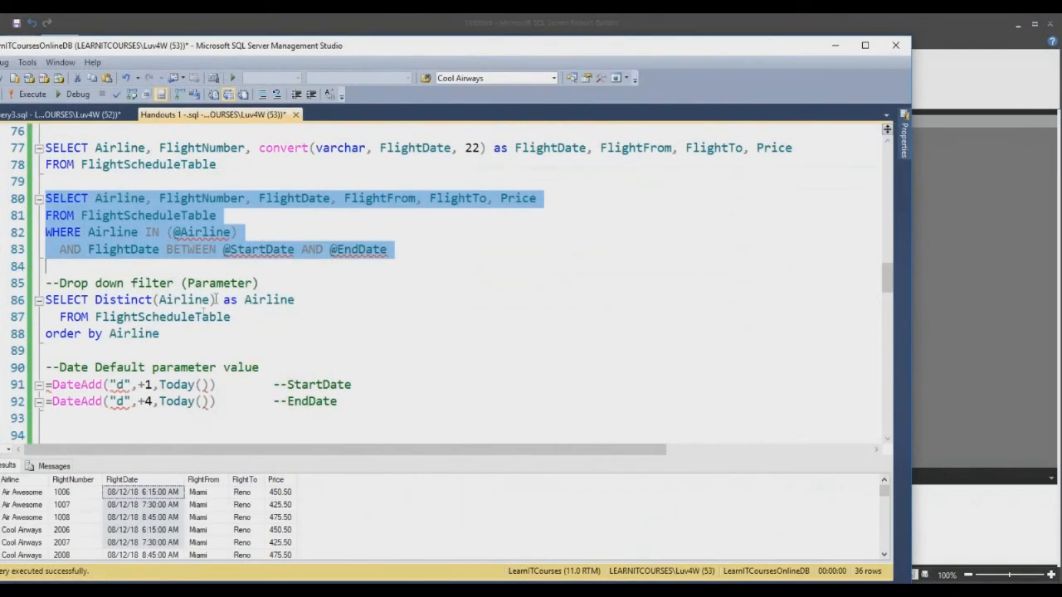
left_click_drag(169, 335, 45, 300)
key("ctrl+c")
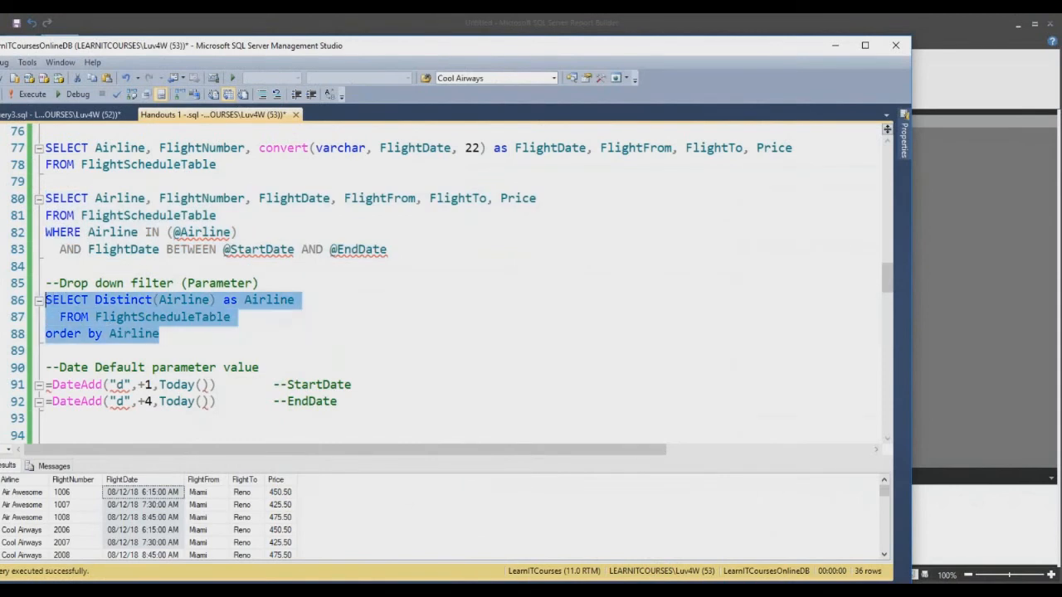
left_click(815, 591)
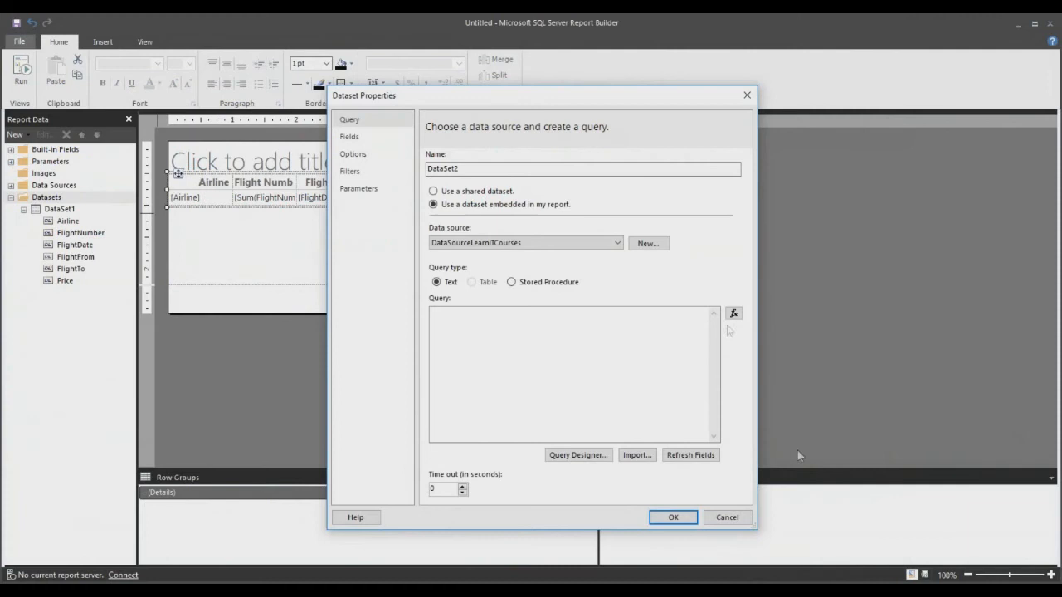
left_click(509, 347)
key("ctrl+v")
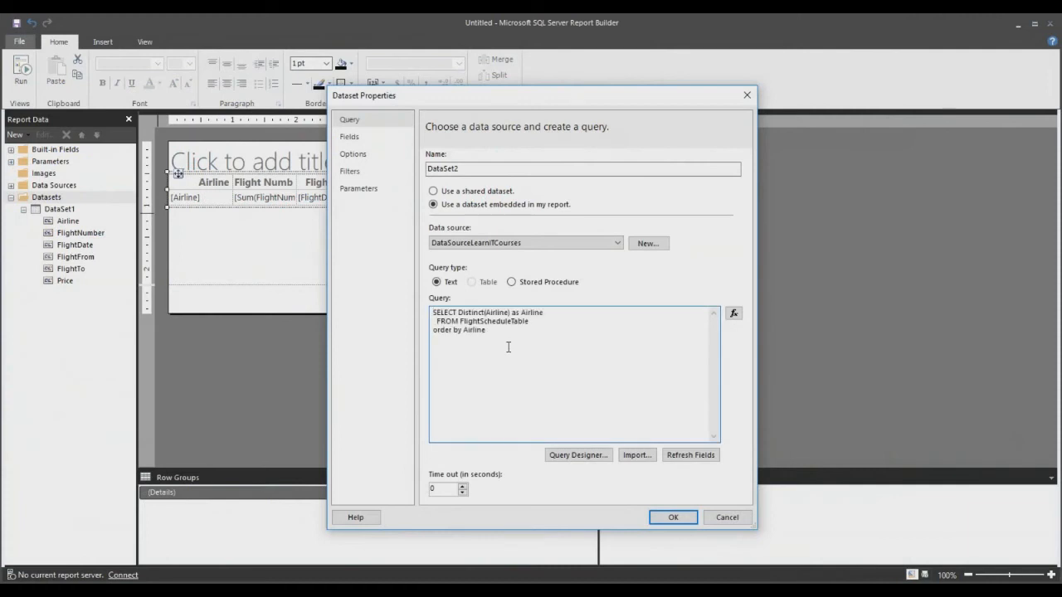
Step: Name the new dataset DataSetParameterAirline and confirm its properties
left_click(496, 169)
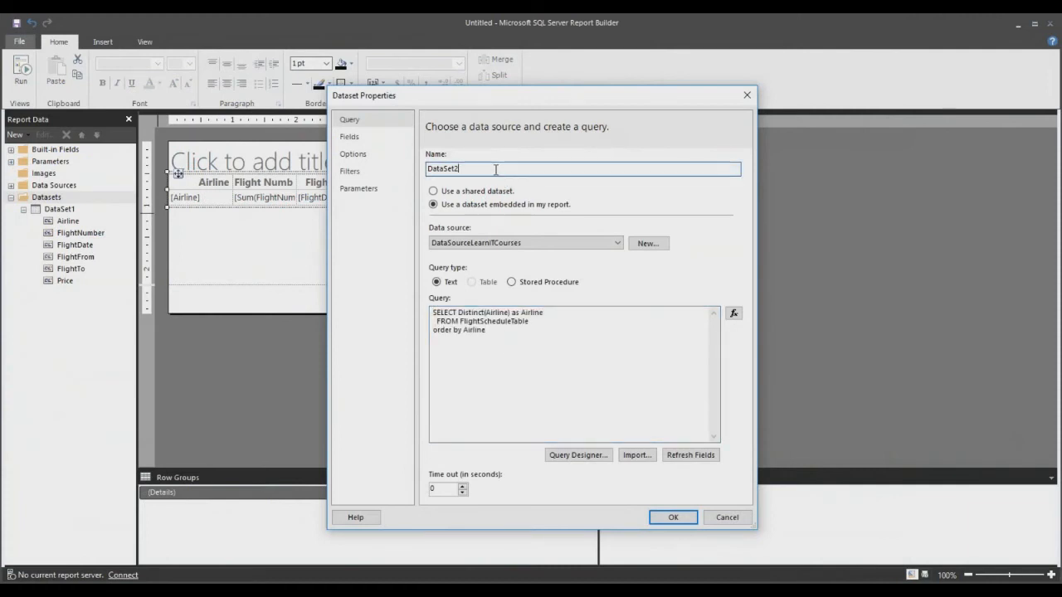
key("BackSpace")
type("ParameterAirline")
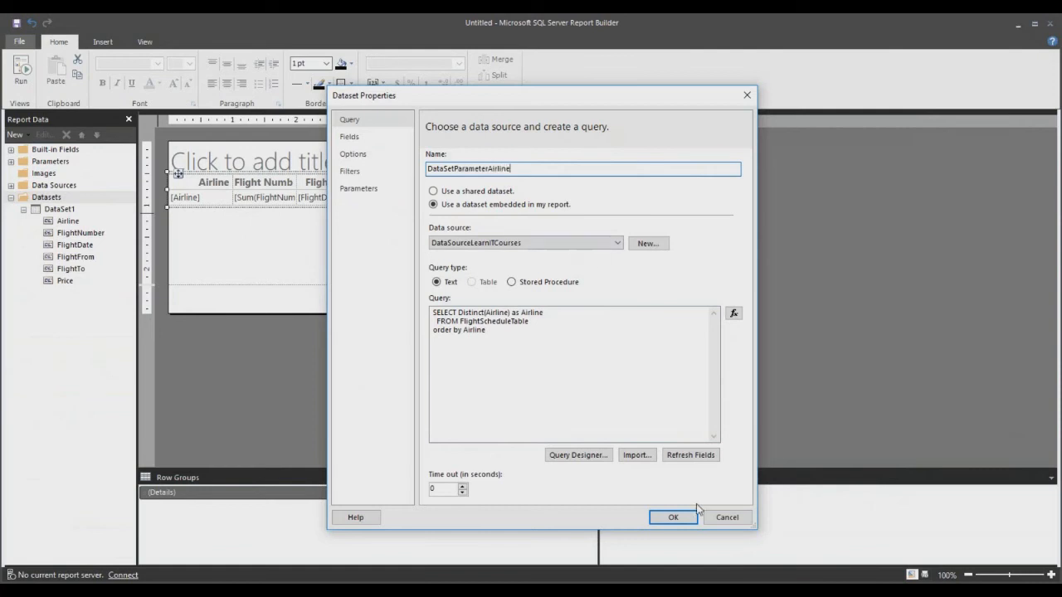
left_click(673, 516)
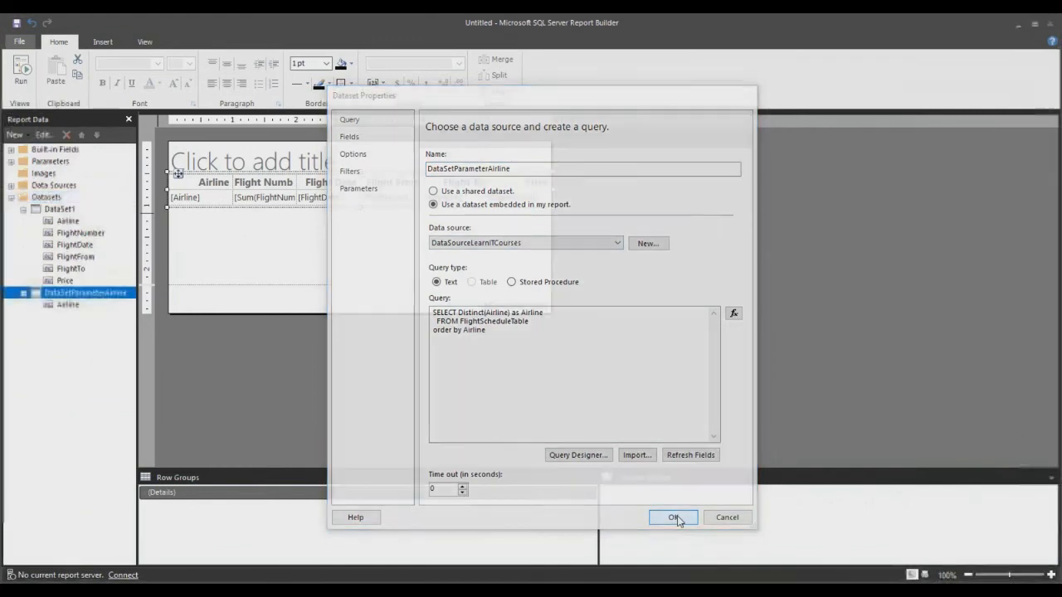
Step: Make the Airline parameter get its available values from a query, using dataset DataSetParameterAirline with Airline as the value field
left_click(24, 210)
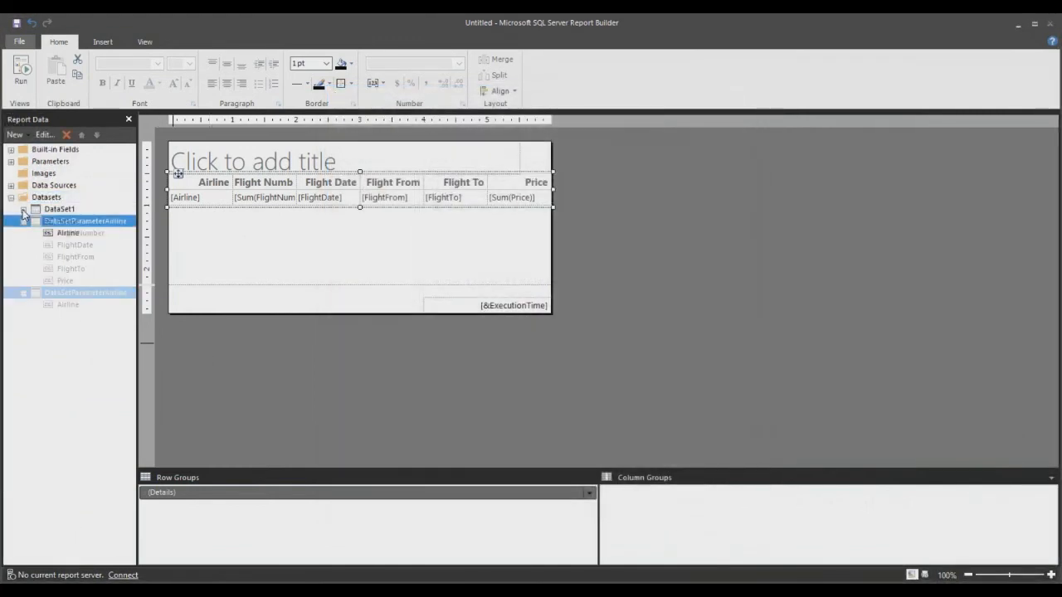
left_click(10, 162)
right_click(50, 172)
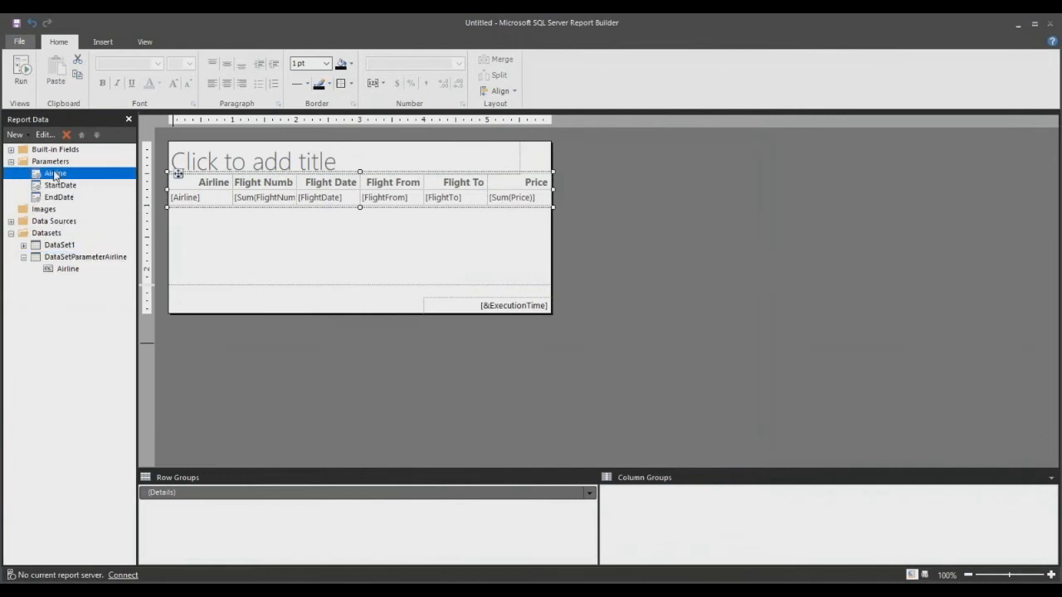
left_click(97, 202)
left_click(371, 193)
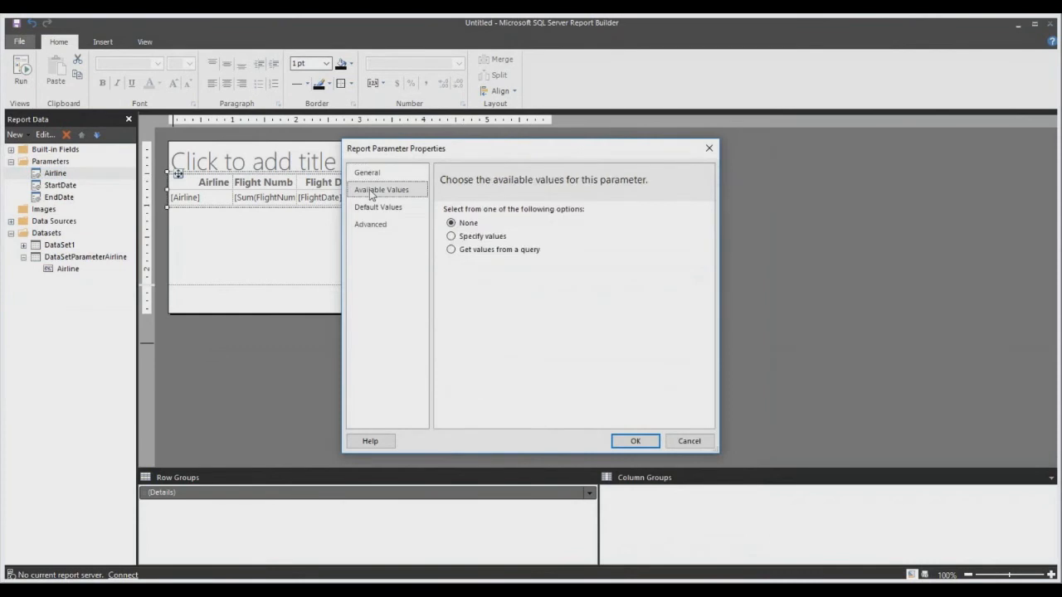
left_click(485, 251)
left_click(496, 292)
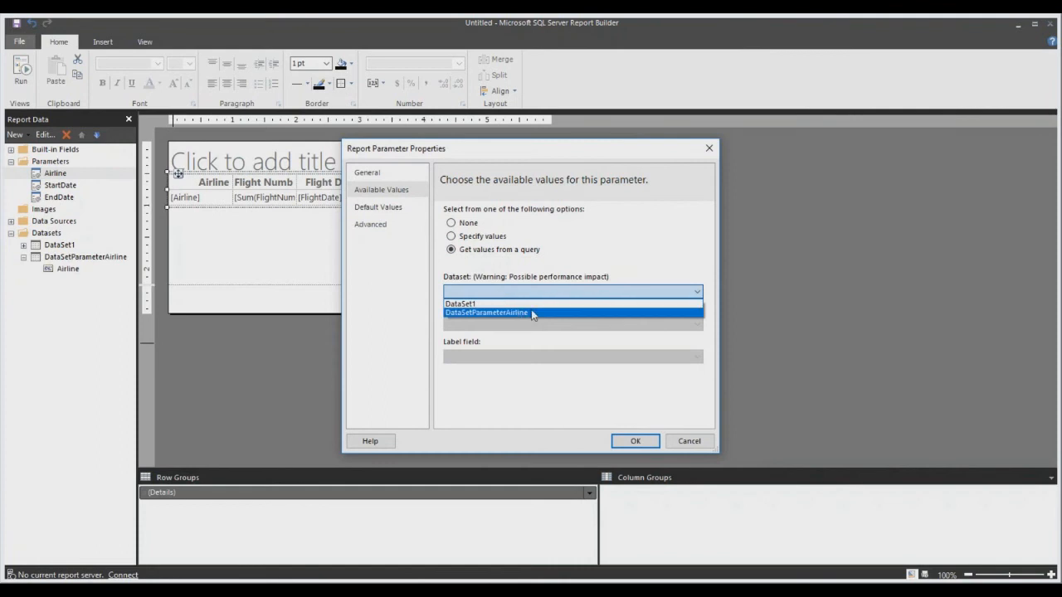
left_click(532, 311)
left_click(536, 325)
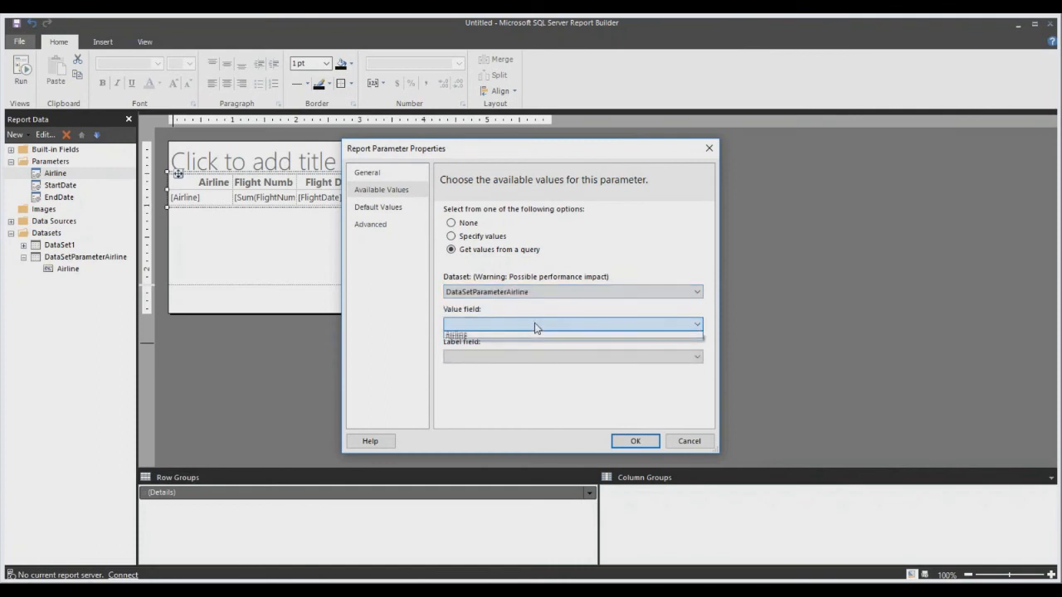
left_click(536, 336)
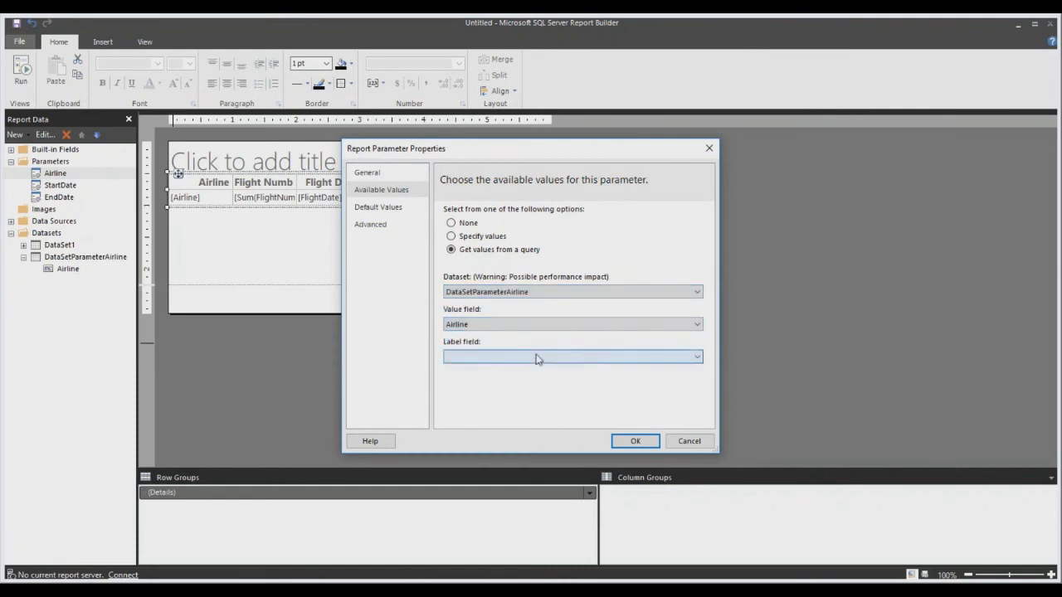
left_click(537, 358)
left_click(536, 375)
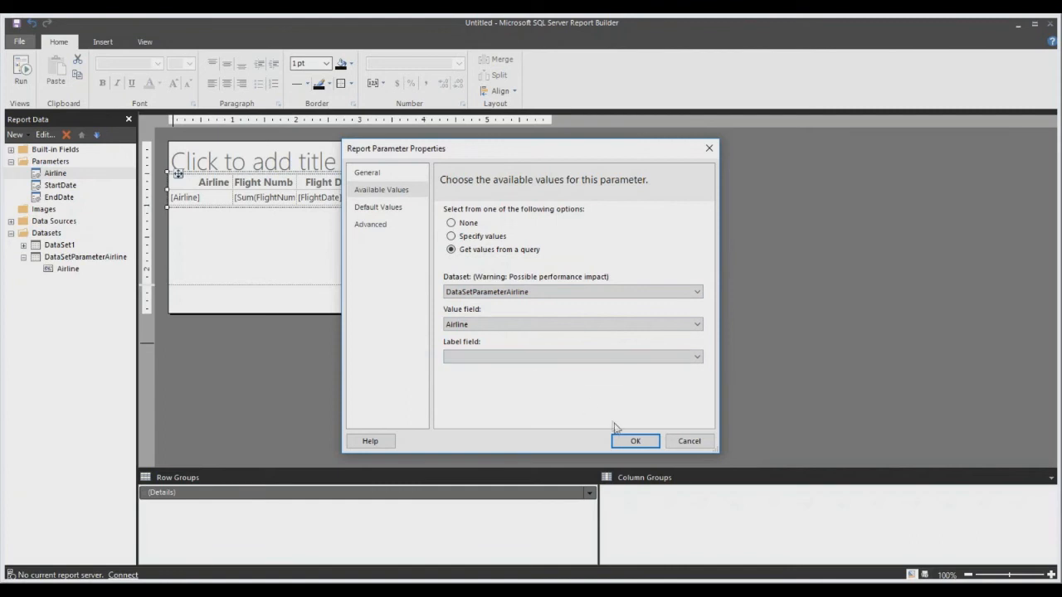
left_click(629, 441)
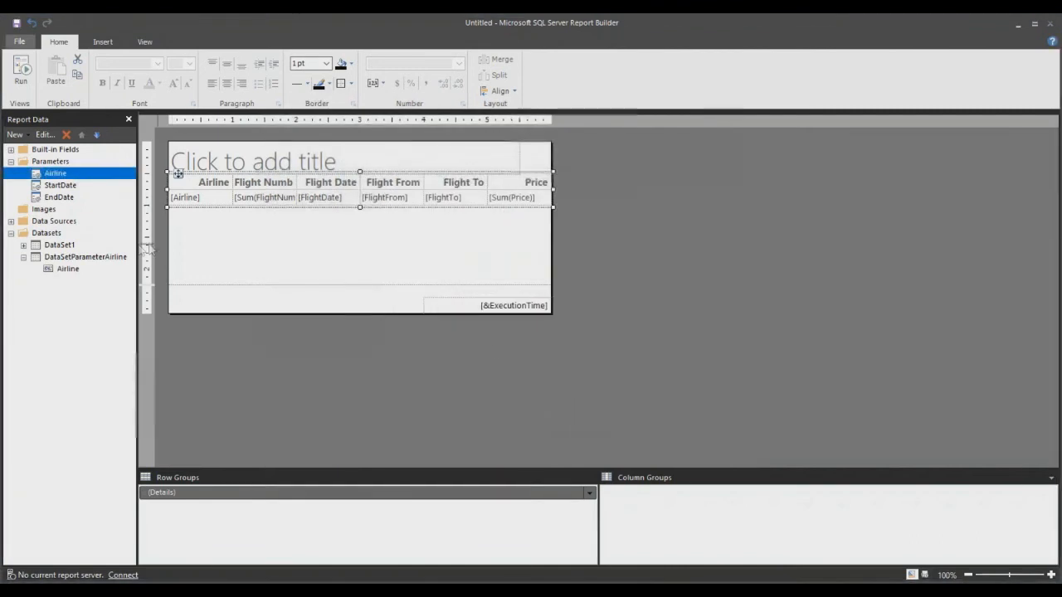
Step: Allow blank values for the Airline parameter and confirm its properties
right_click(62, 176)
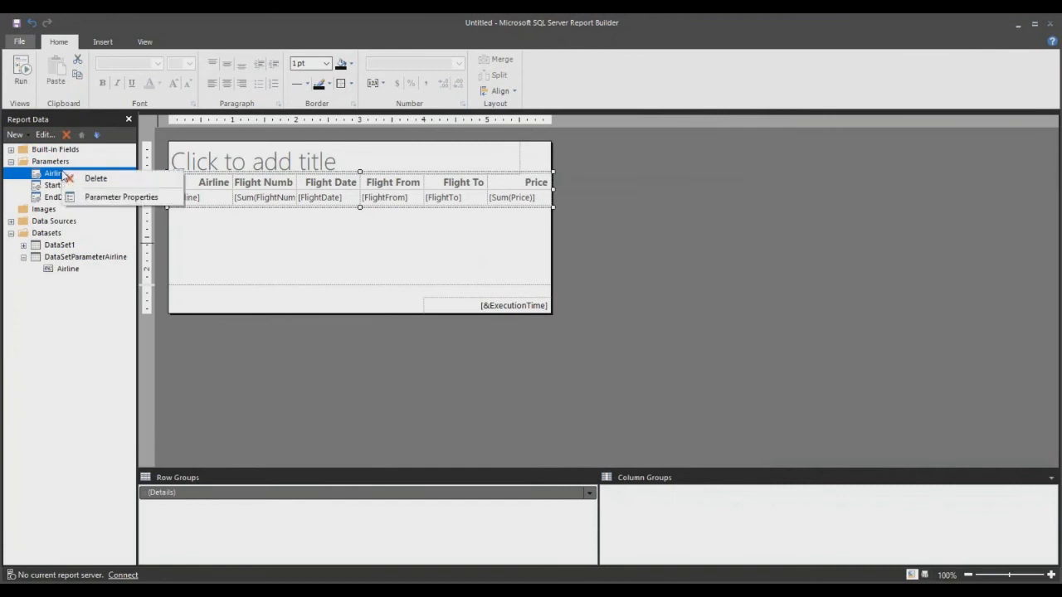
left_click(95, 197)
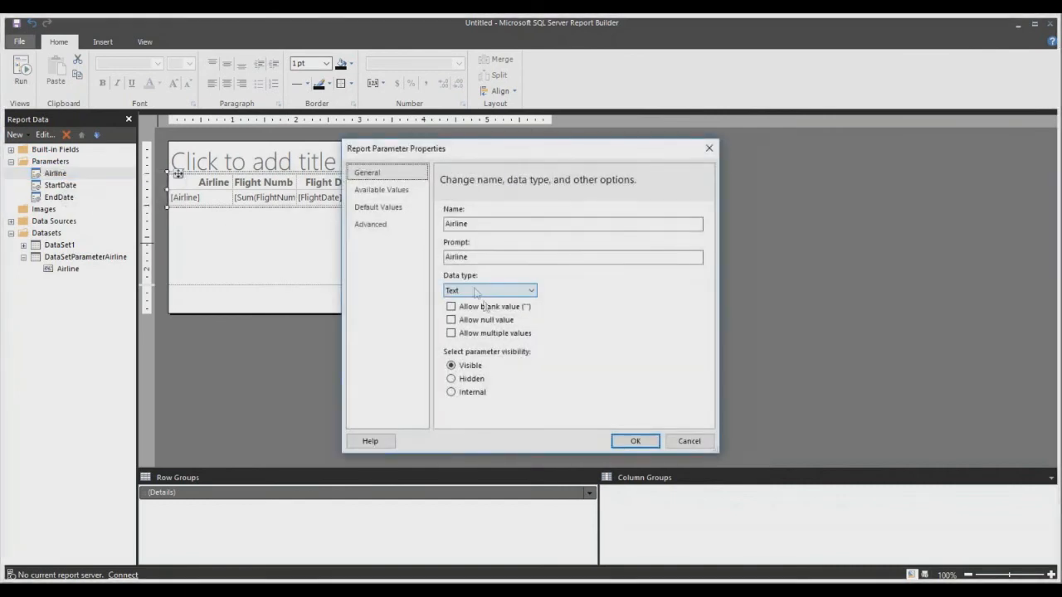
left_click(488, 309)
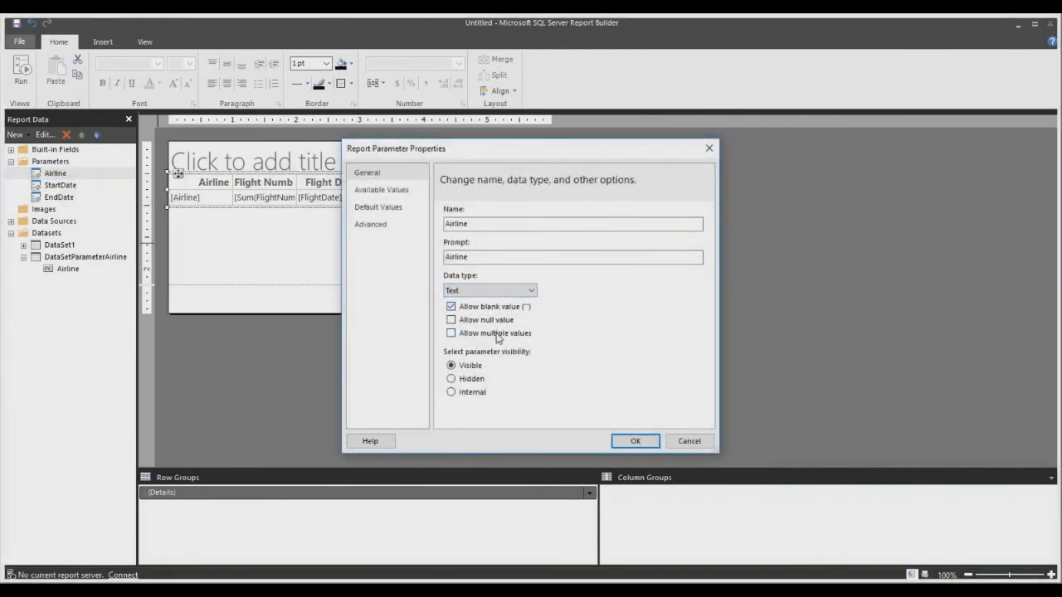
left_click(635, 443)
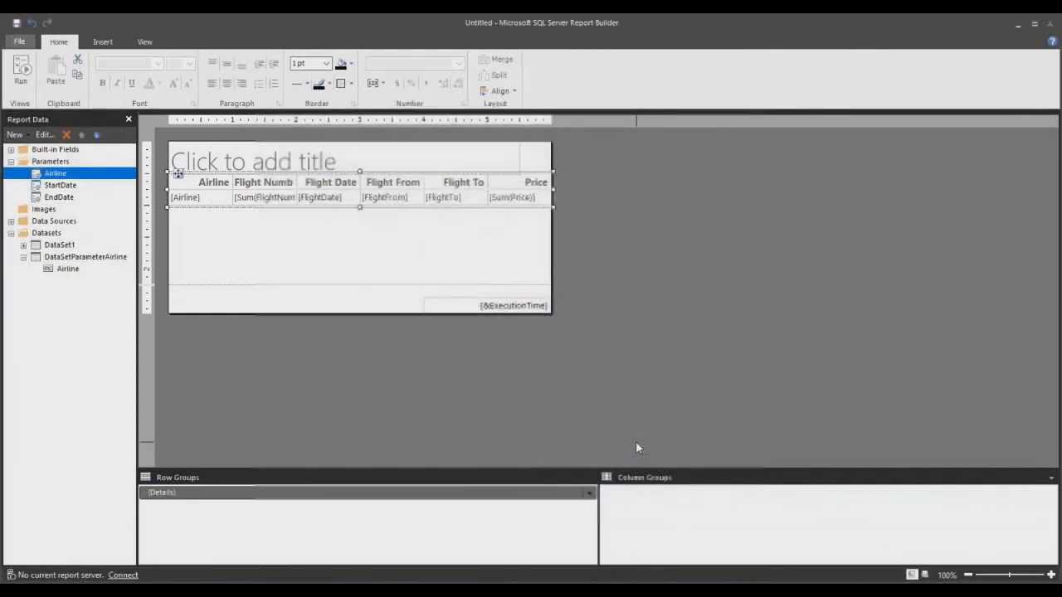
Step: Open the StartDate parameter's properties and set its data type to Date/Time
left_click(73, 187)
right_click(73, 188)
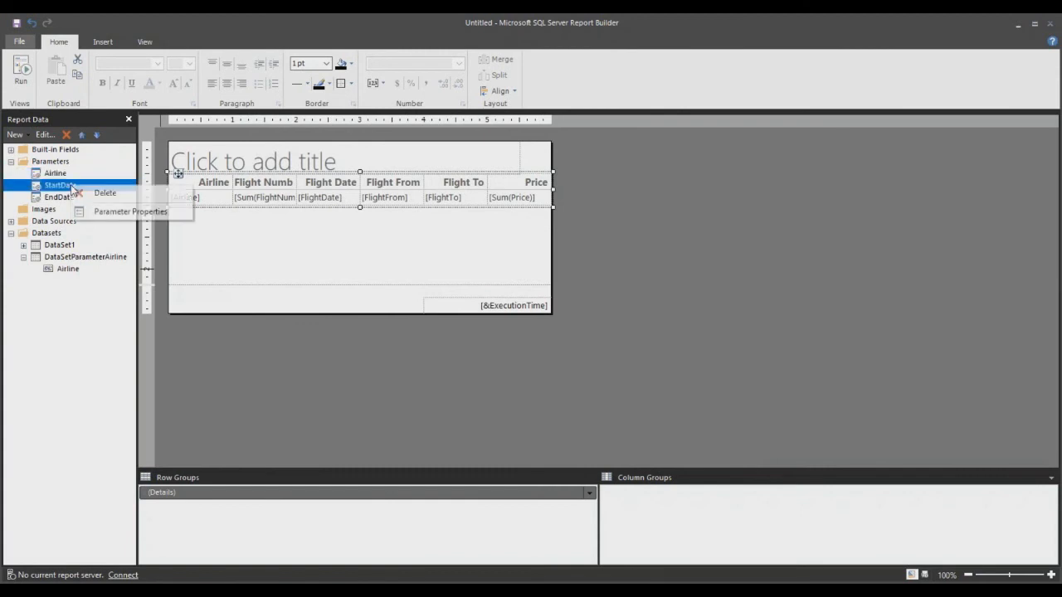
left_click(100, 213)
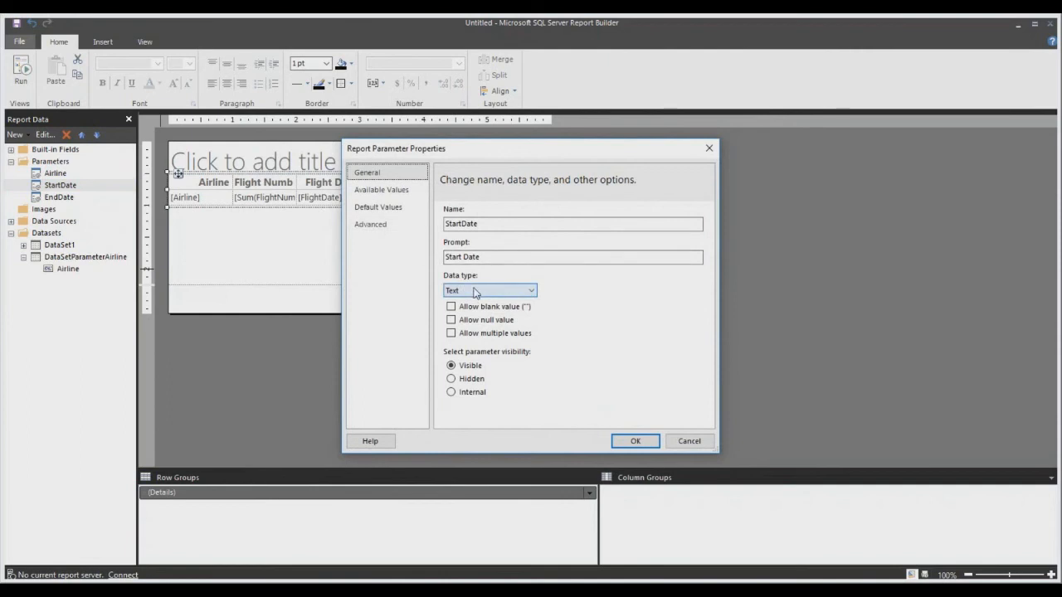
left_click(475, 292)
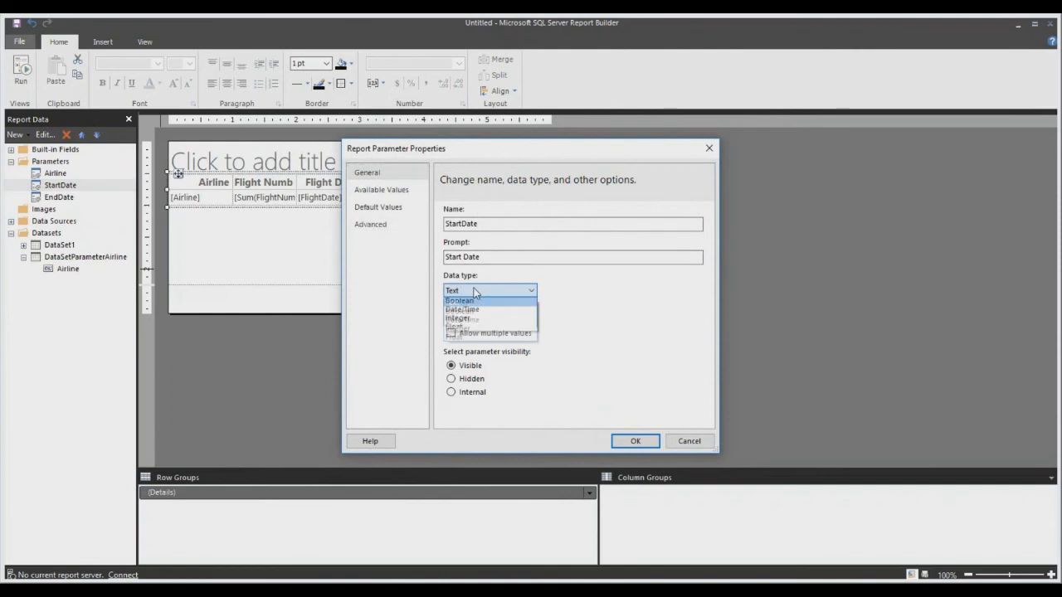
left_click(470, 322)
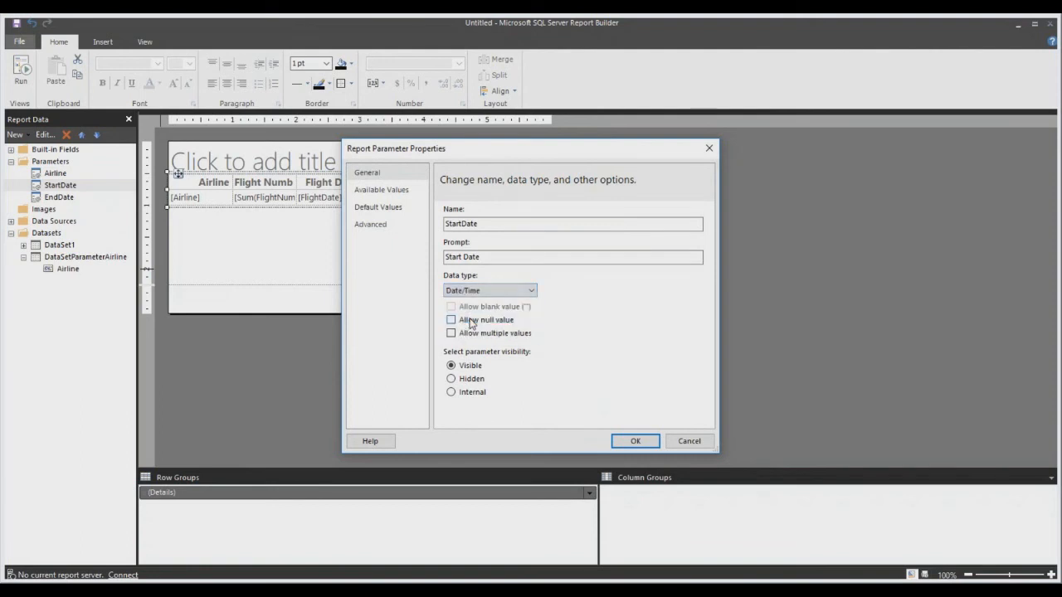
Step: Specify a default value for StartDate using the expression =DateAdd("d",+1,Today()) copied from the handout script in SQL Server Management Studio
left_click(393, 213)
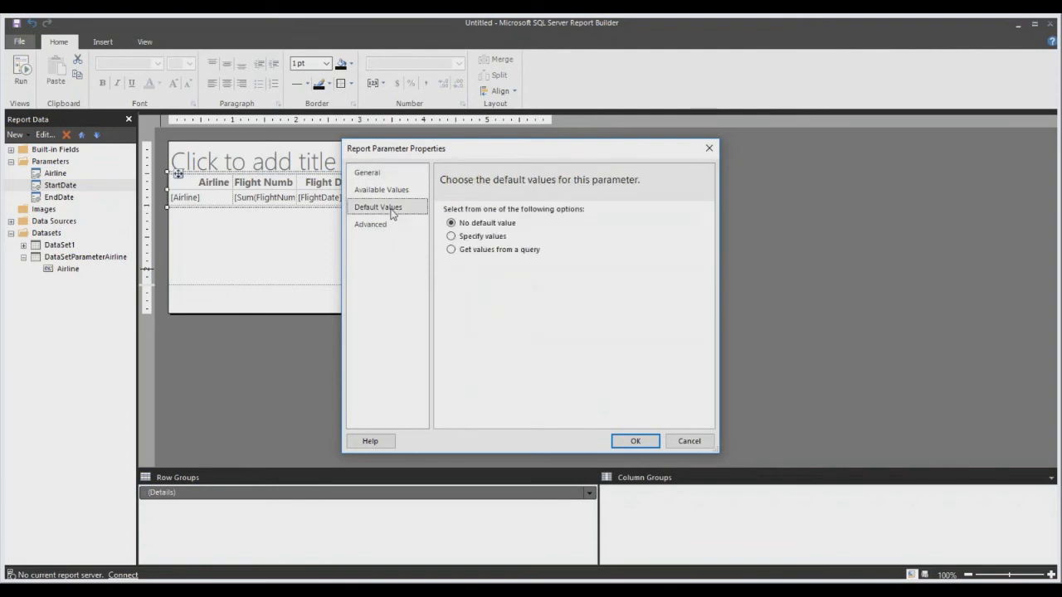
left_click(481, 240)
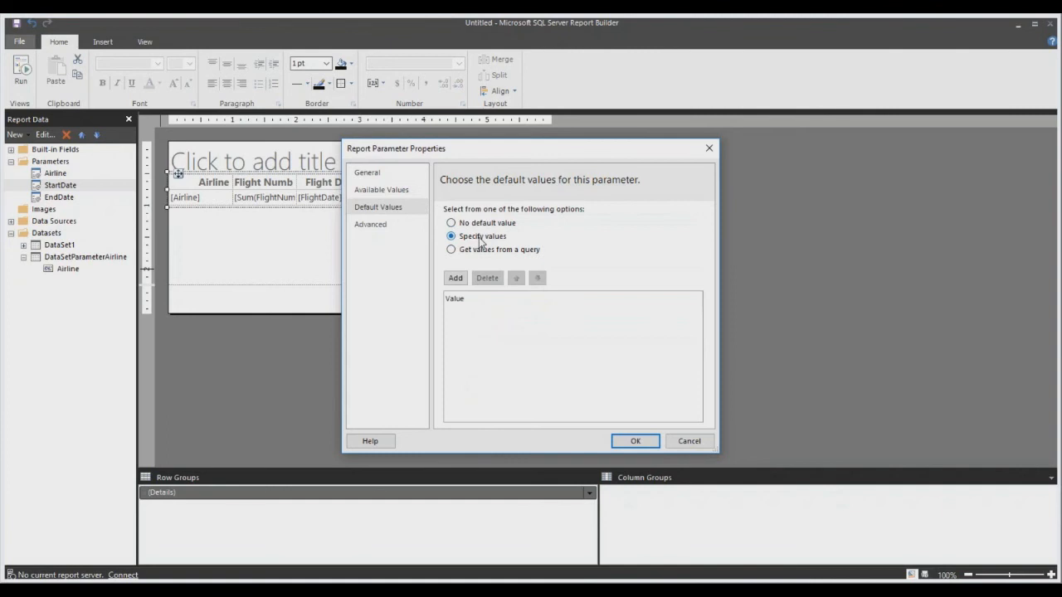
left_click(458, 279)
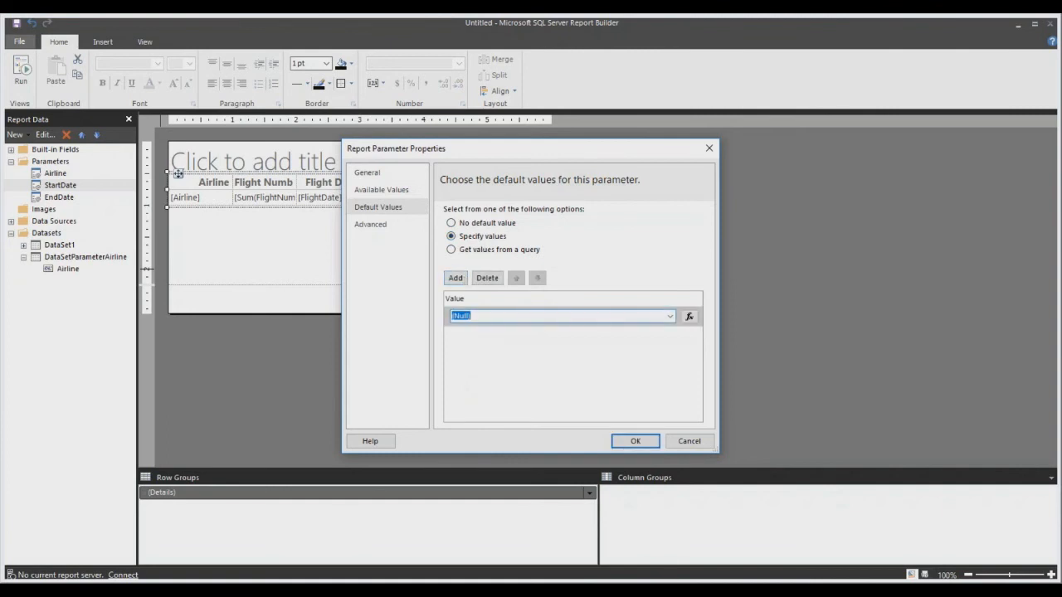
key("alt+Tab")
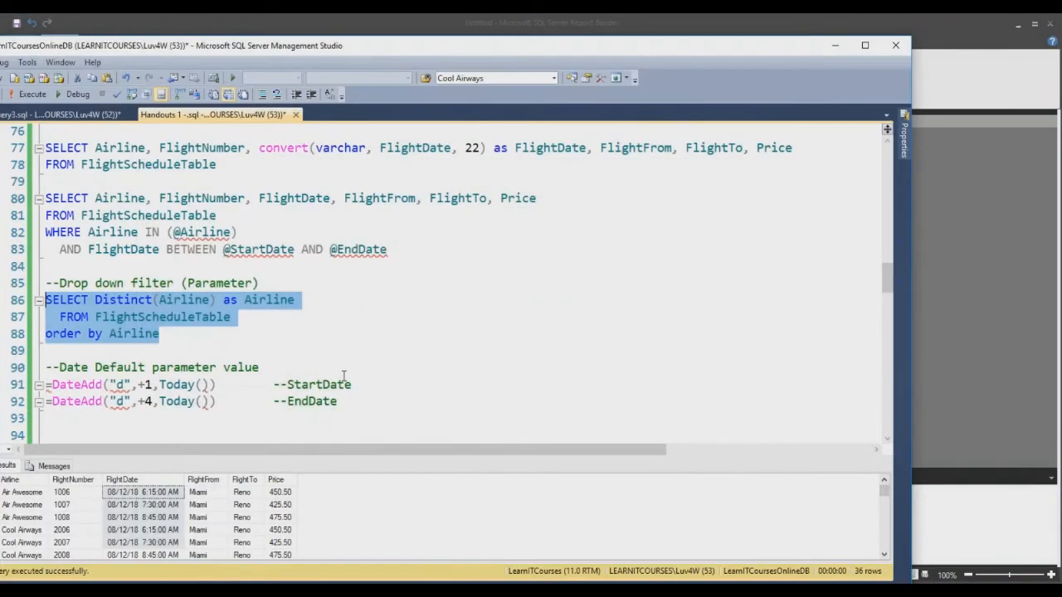
left_click_drag(218, 384, 41, 385)
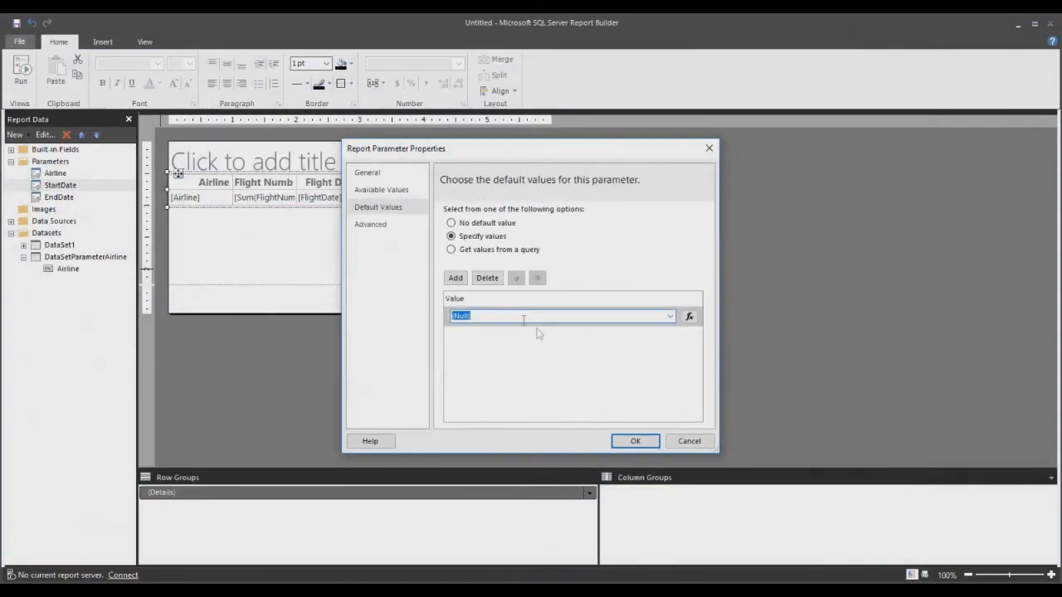
type("=DateAdd(\"d\",+1,Today())")
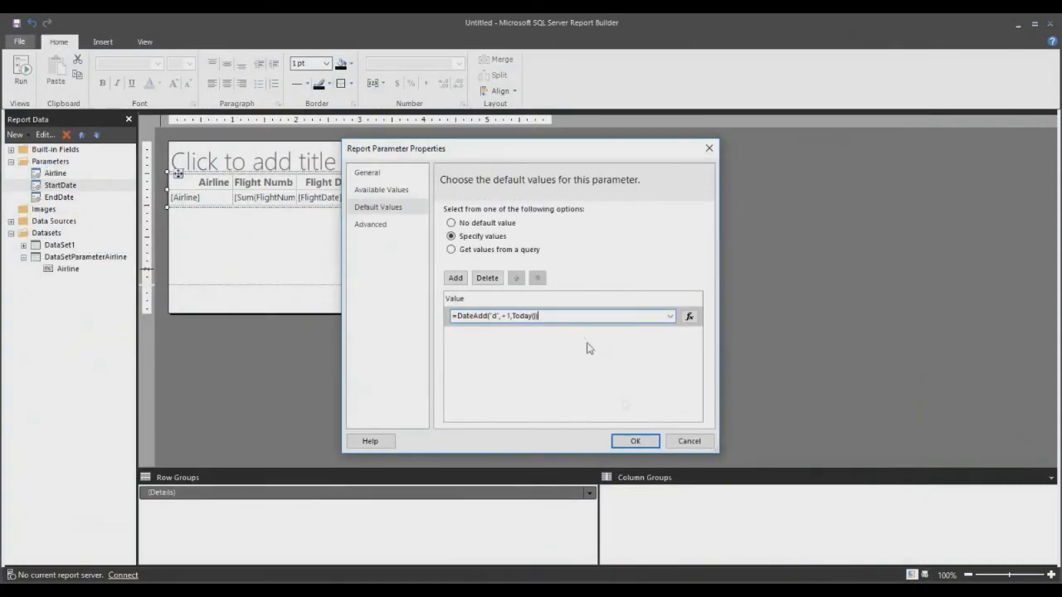
Step: Confirm the StartDate parameter's properties and set the EndDate parameter's data type to Date/Time
left_click(635, 442)
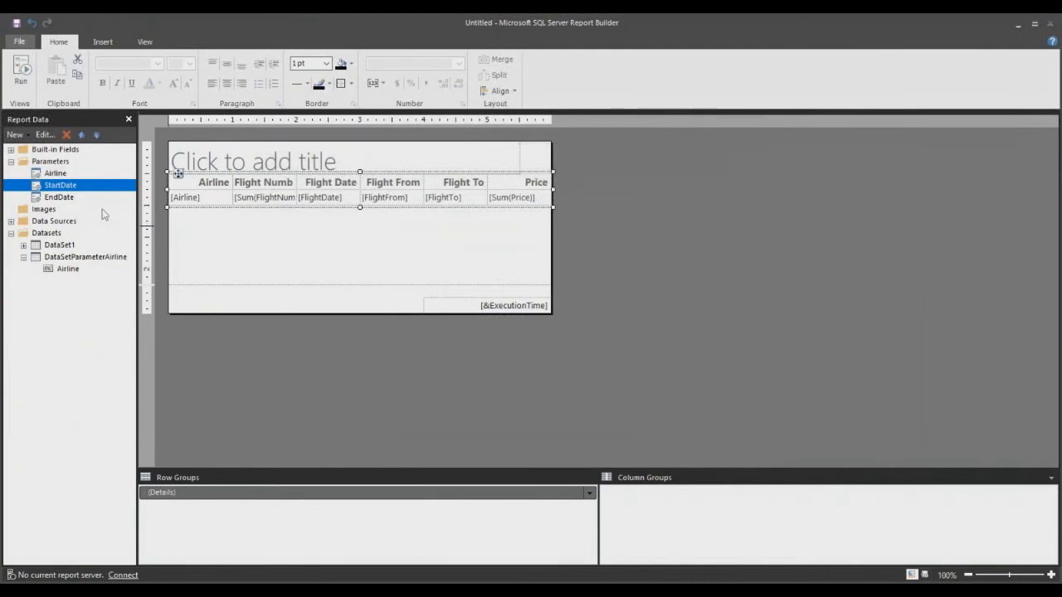
left_click(66, 199)
right_click(67, 200)
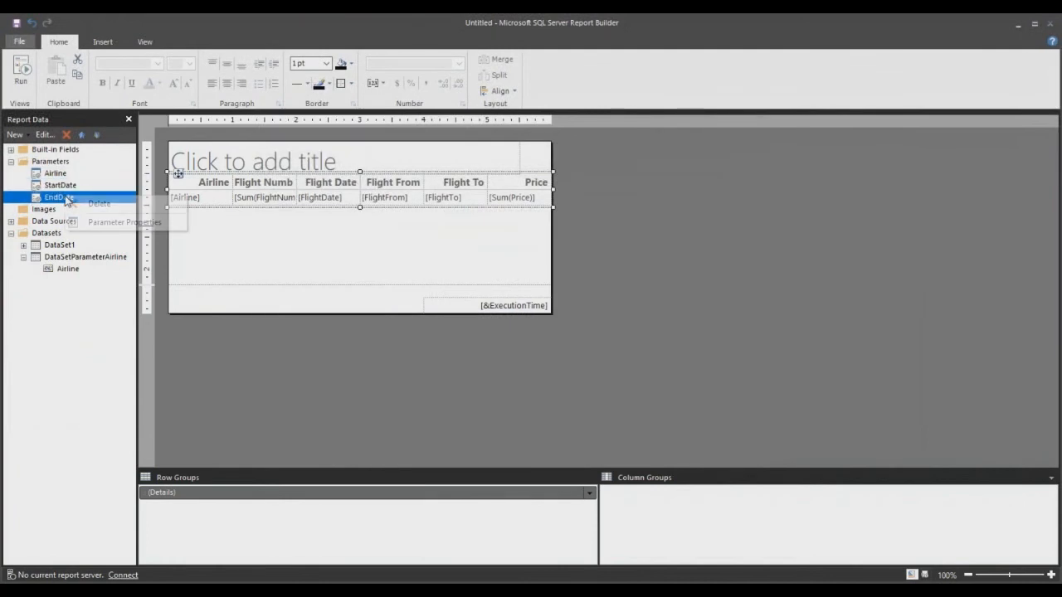
left_click(103, 223)
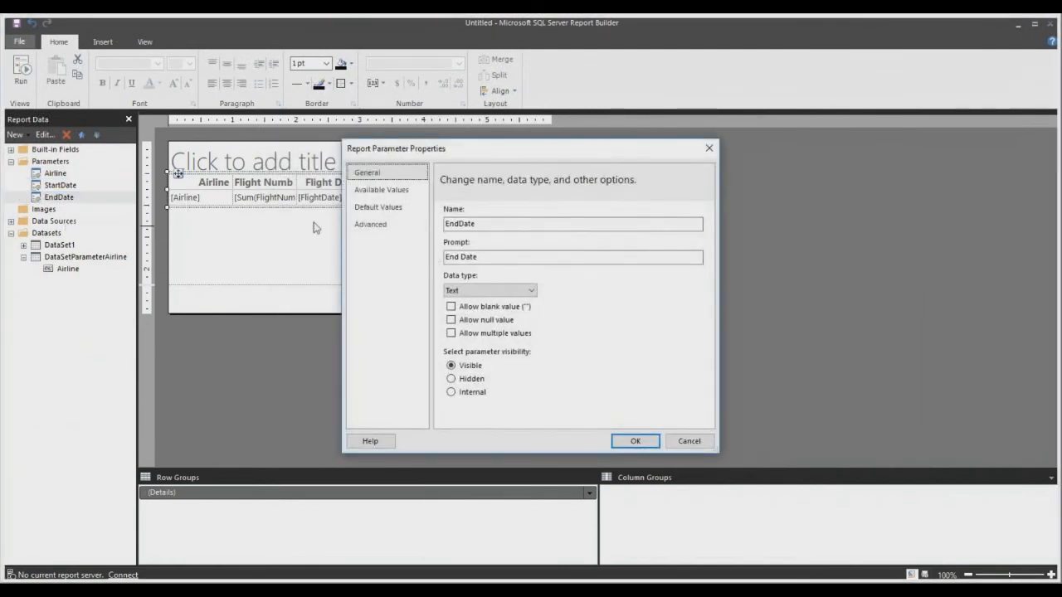
left_click(469, 292)
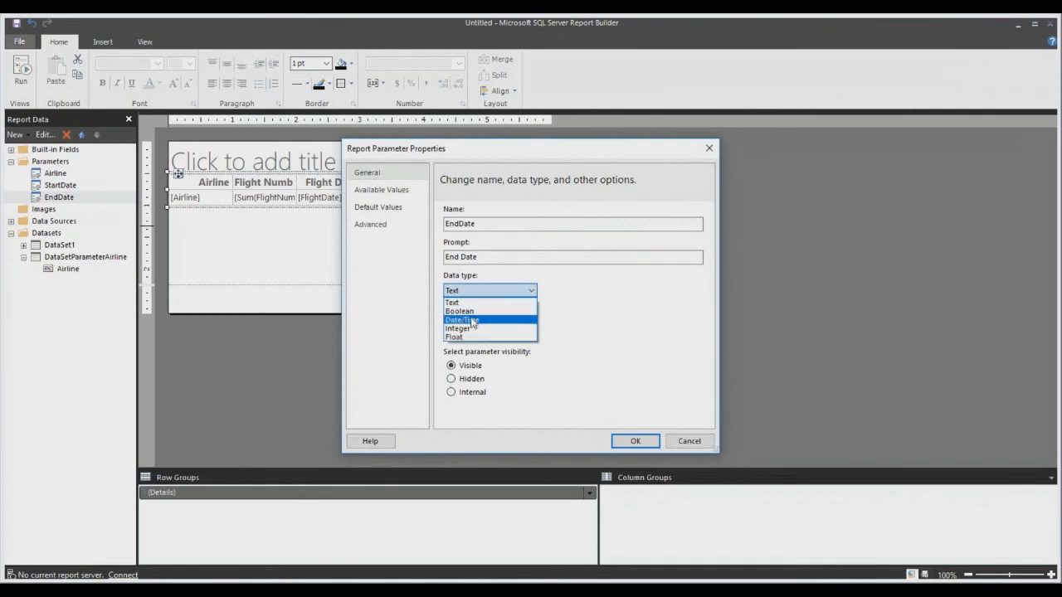
left_click(469, 320)
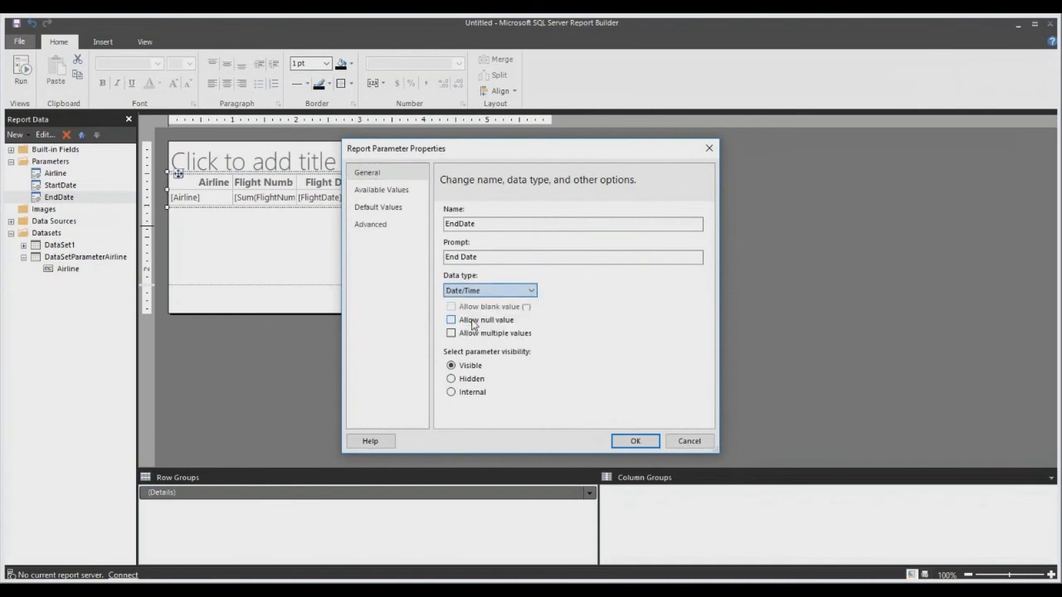
Step: Specify the default value =DateAdd("d",+4,Today()) for the EndDate parameter and confirm its properties
left_click(390, 191)
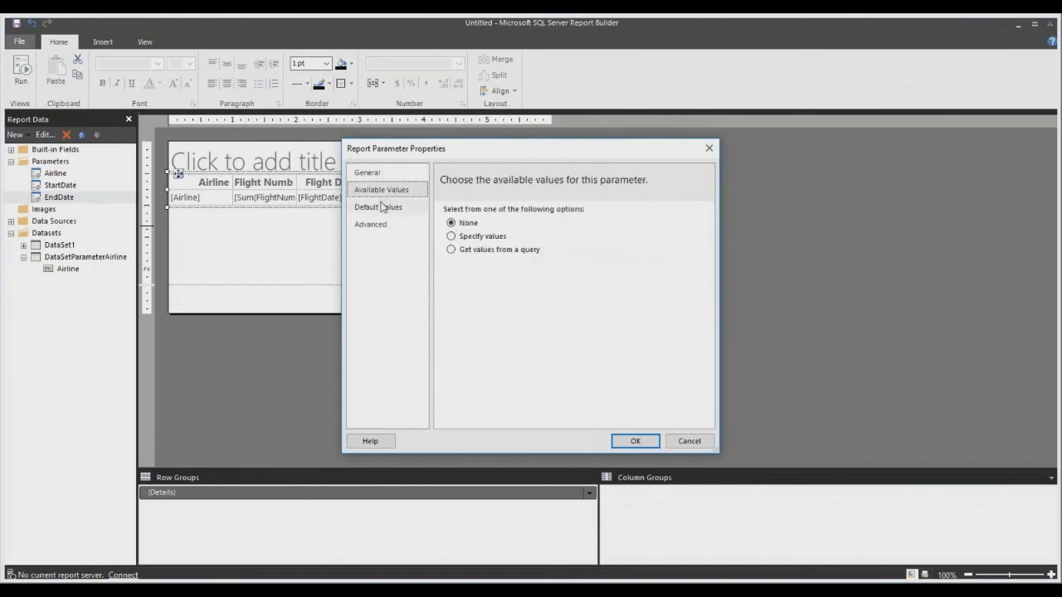
left_click(381, 208)
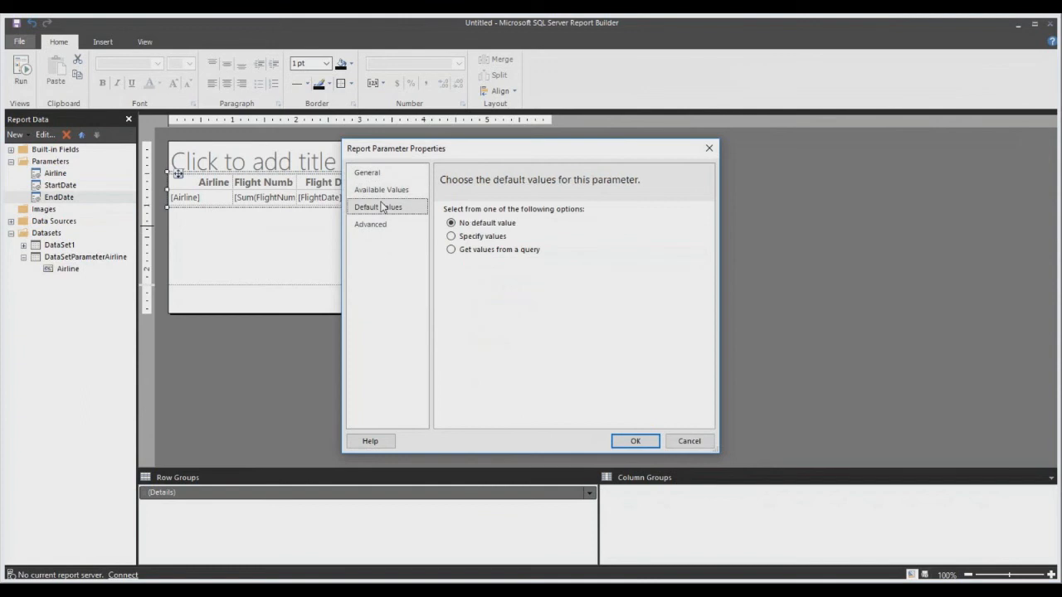
left_click(482, 239)
left_click(455, 278)
type("=DateAdd(\"d\",+1,Today())")
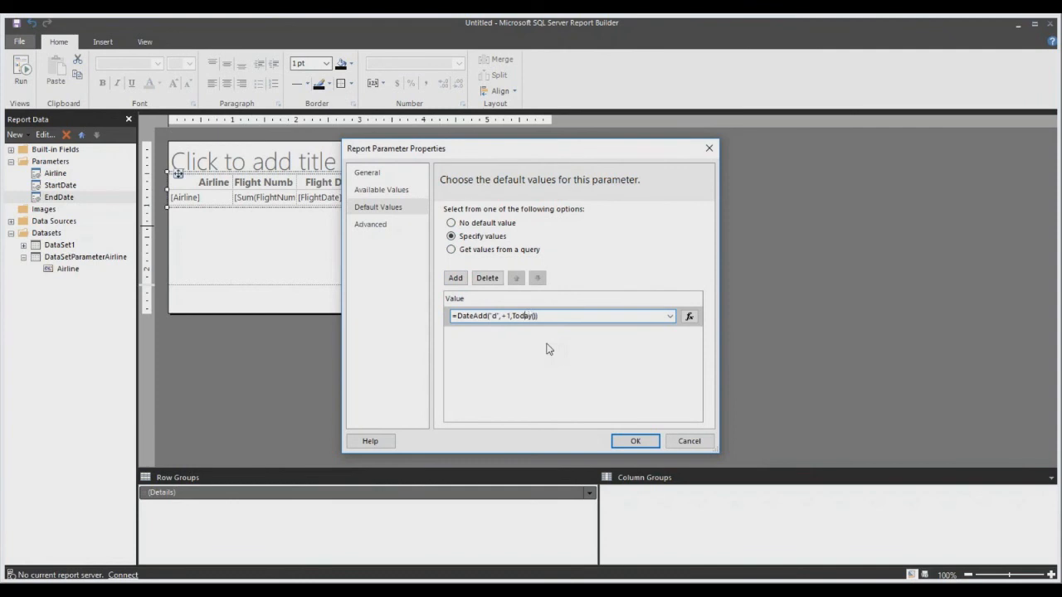
type("4")
left_click(636, 442)
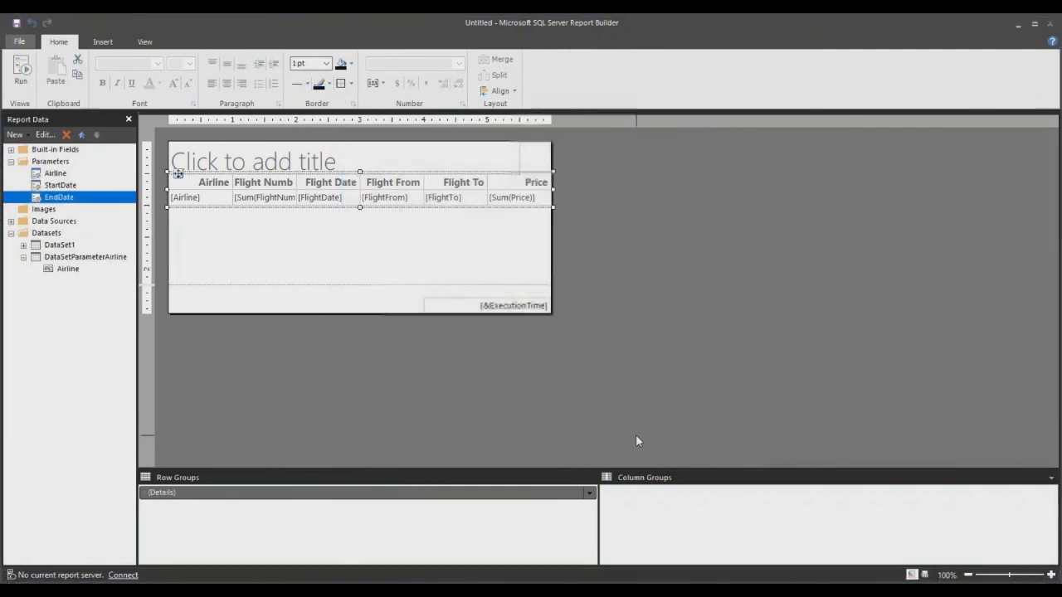
Step: Run the report for the airline Air Awesome, keeping the default start and end dates
left_click(28, 80)
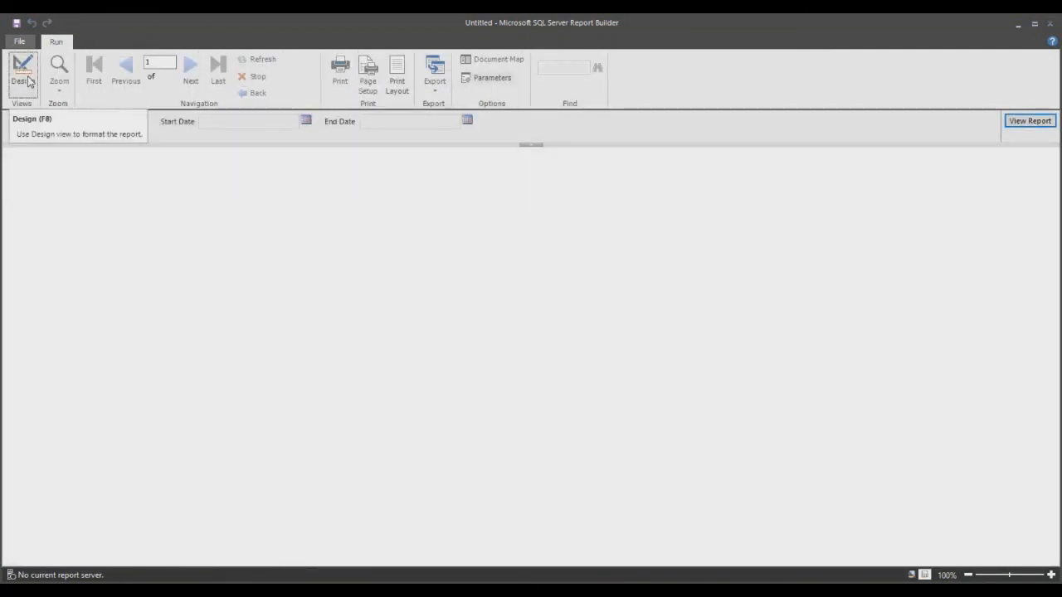
left_click(117, 122)
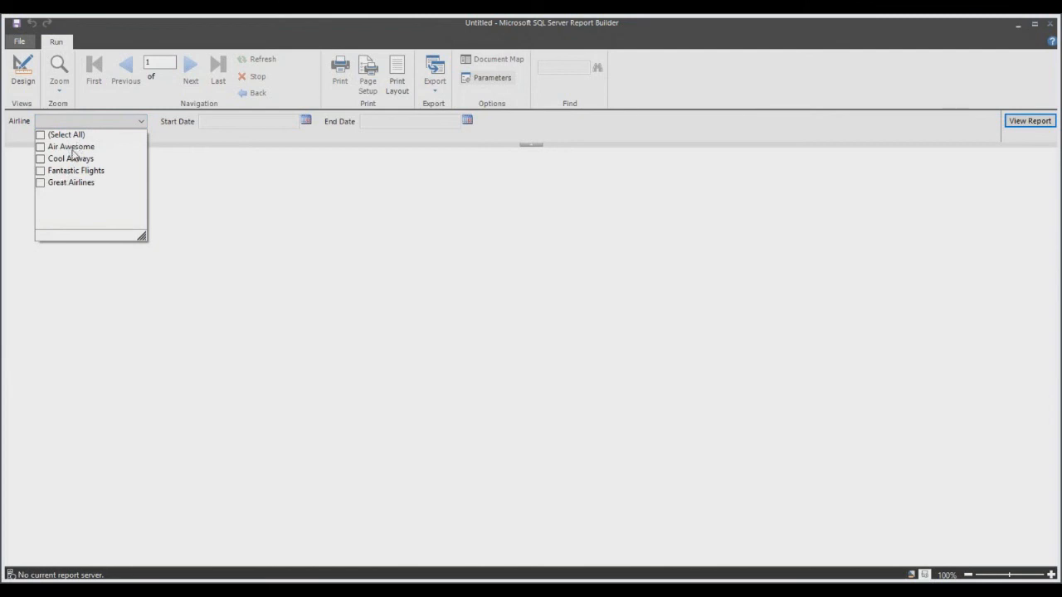
left_click(72, 148)
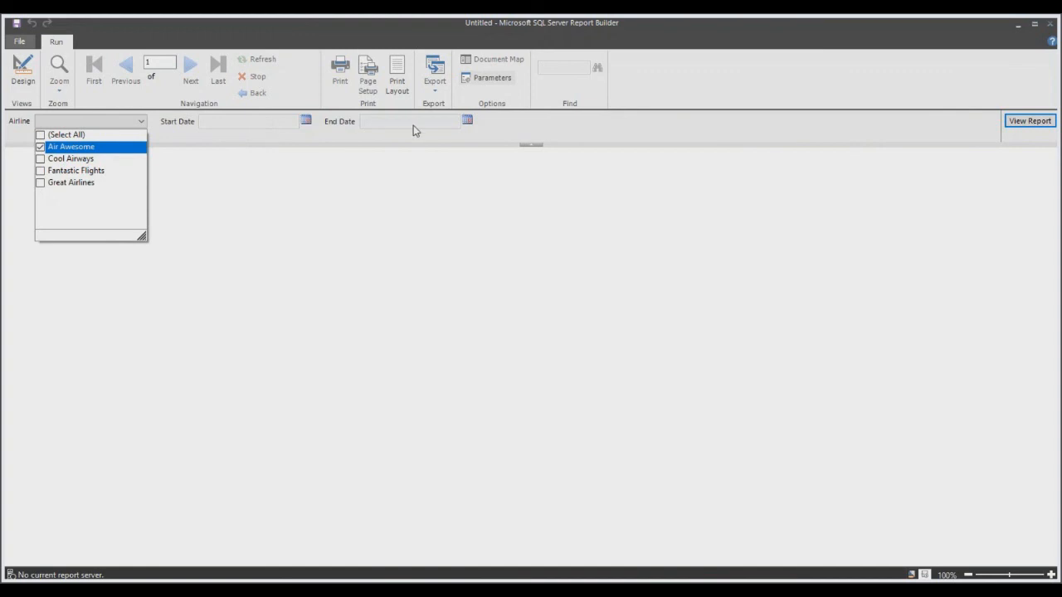
left_click(185, 143)
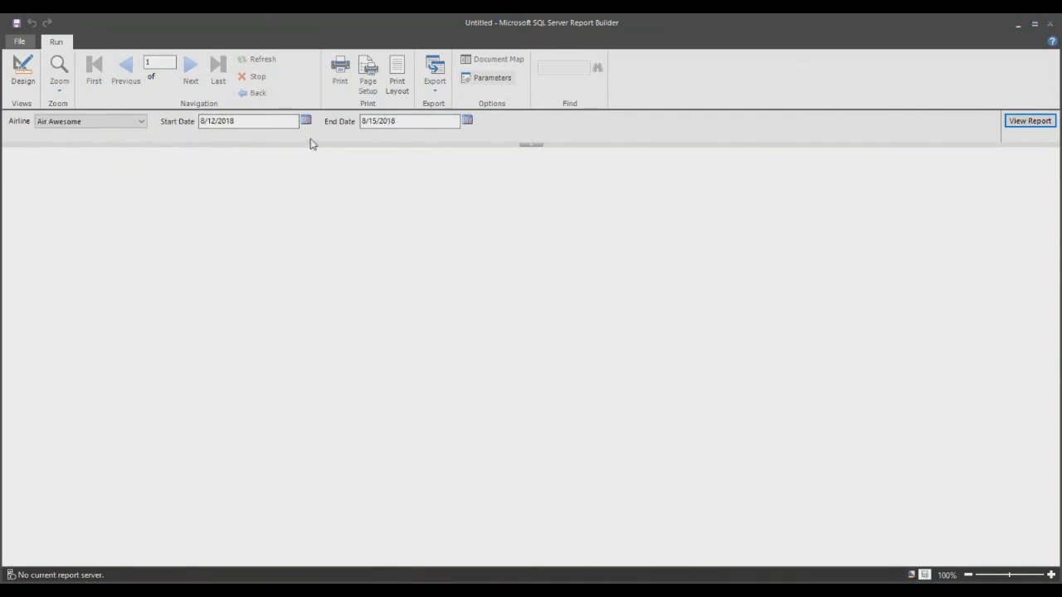
key("Return")
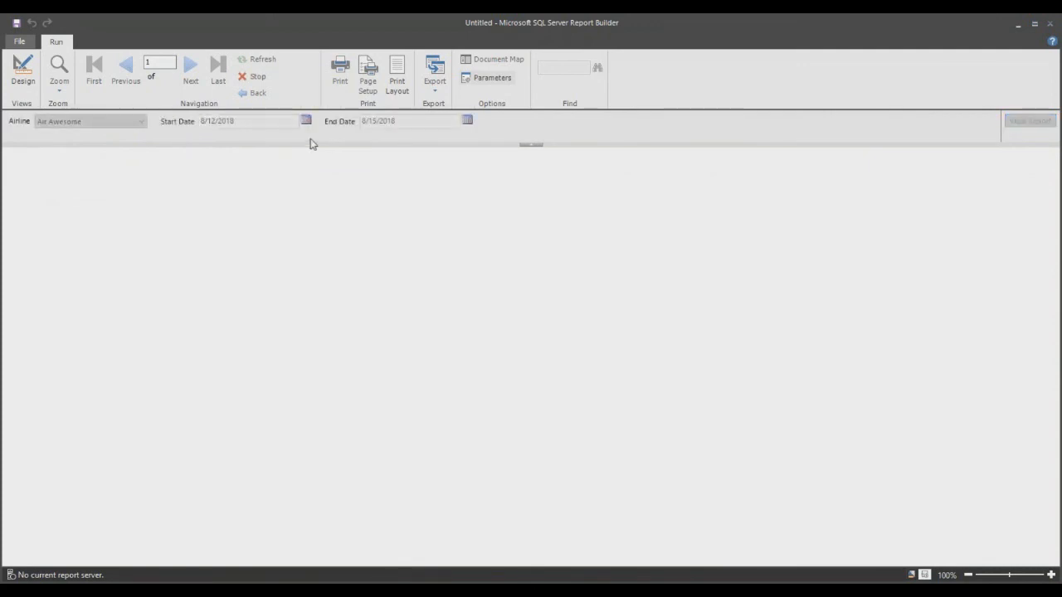